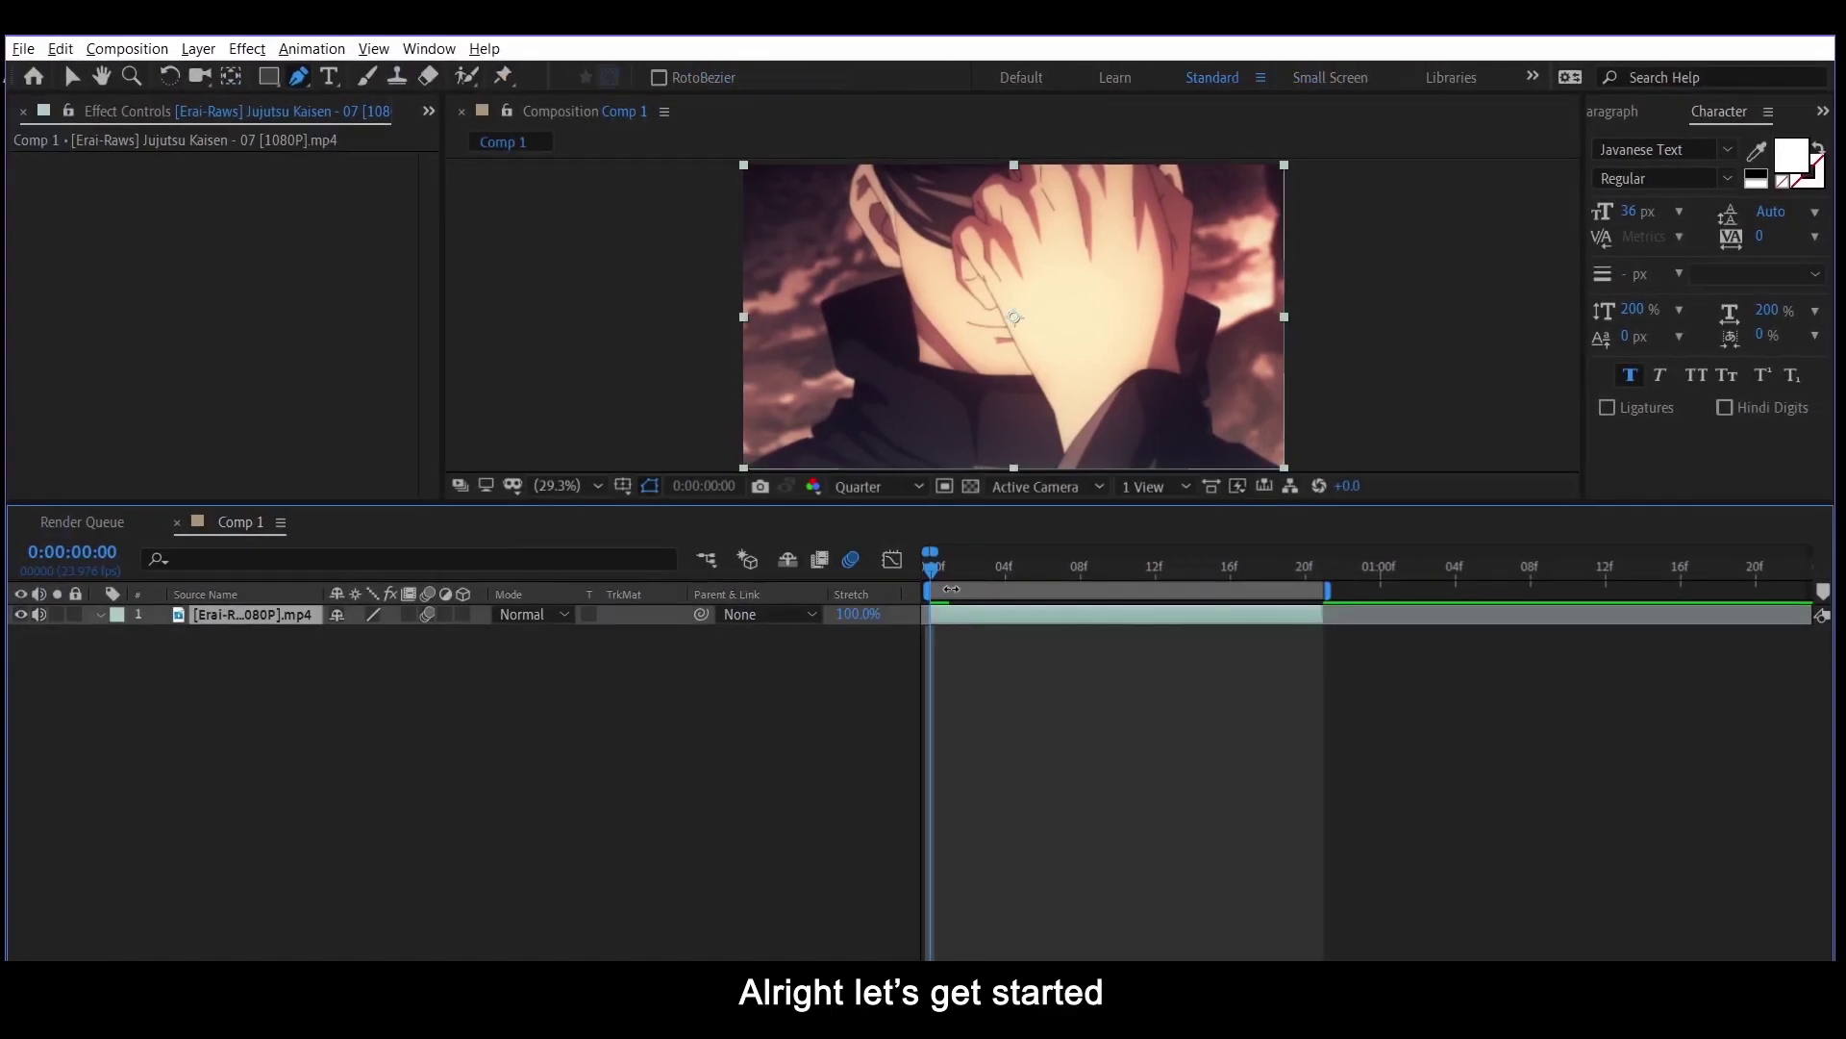
- Step the clip forward a few frames and review the composition settings without changing them
{"action": "mouse_move", "coordinate": [937, 574]}
{"action": "left_mouse_down"}
{"action": "mouse_move", "coordinate": [967, 577]}
{"action": "mouse_move", "coordinate": [901, 597]}
{"action": "left_mouse_up"}
{"action": "left_click", "coordinate": [127, 48]}
{"action": "left_click", "coordinate": [144, 101]}
{"action": "mouse_move", "coordinate": [411, 413]}
{"action": "left_mouse_down"}
{"action": "mouse_move", "coordinate": [696, 213]}
{"action": "mouse_move", "coordinate": [554, 132]}
{"action": "left_mouse_up"}
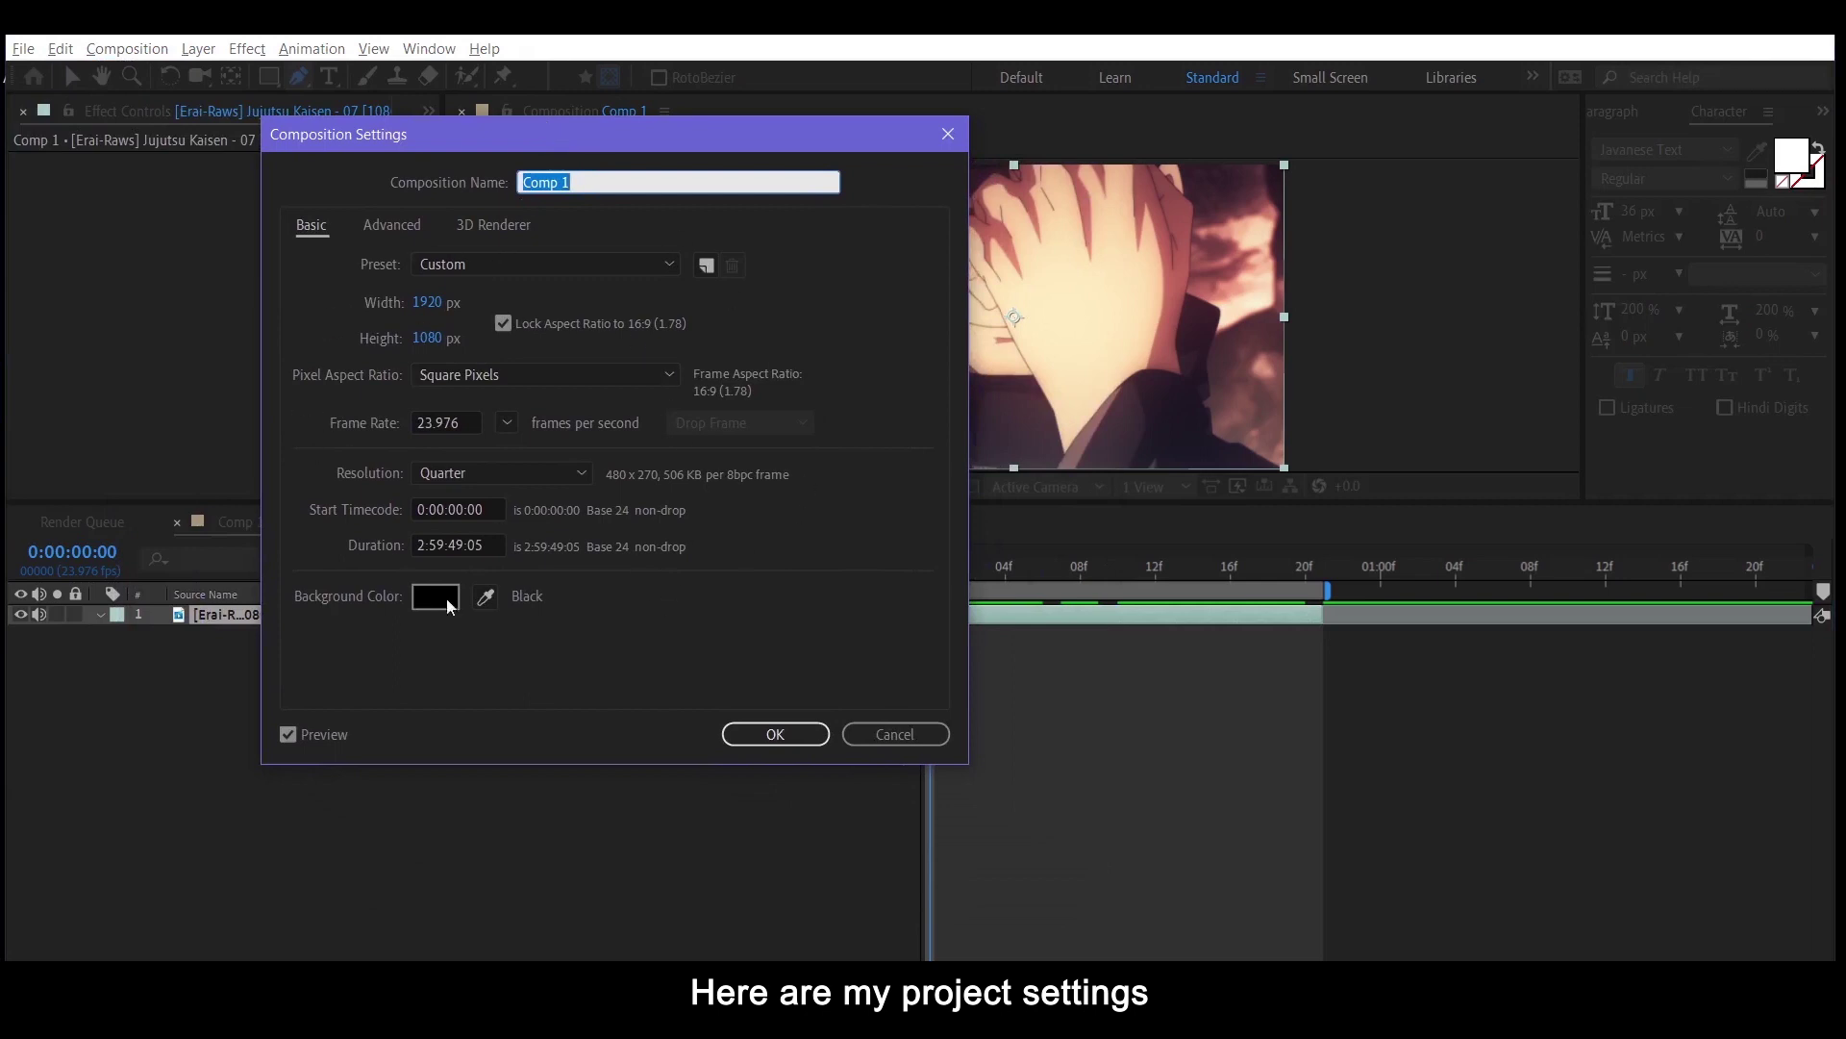
{"action": "left_click", "coordinate": [874, 735]}
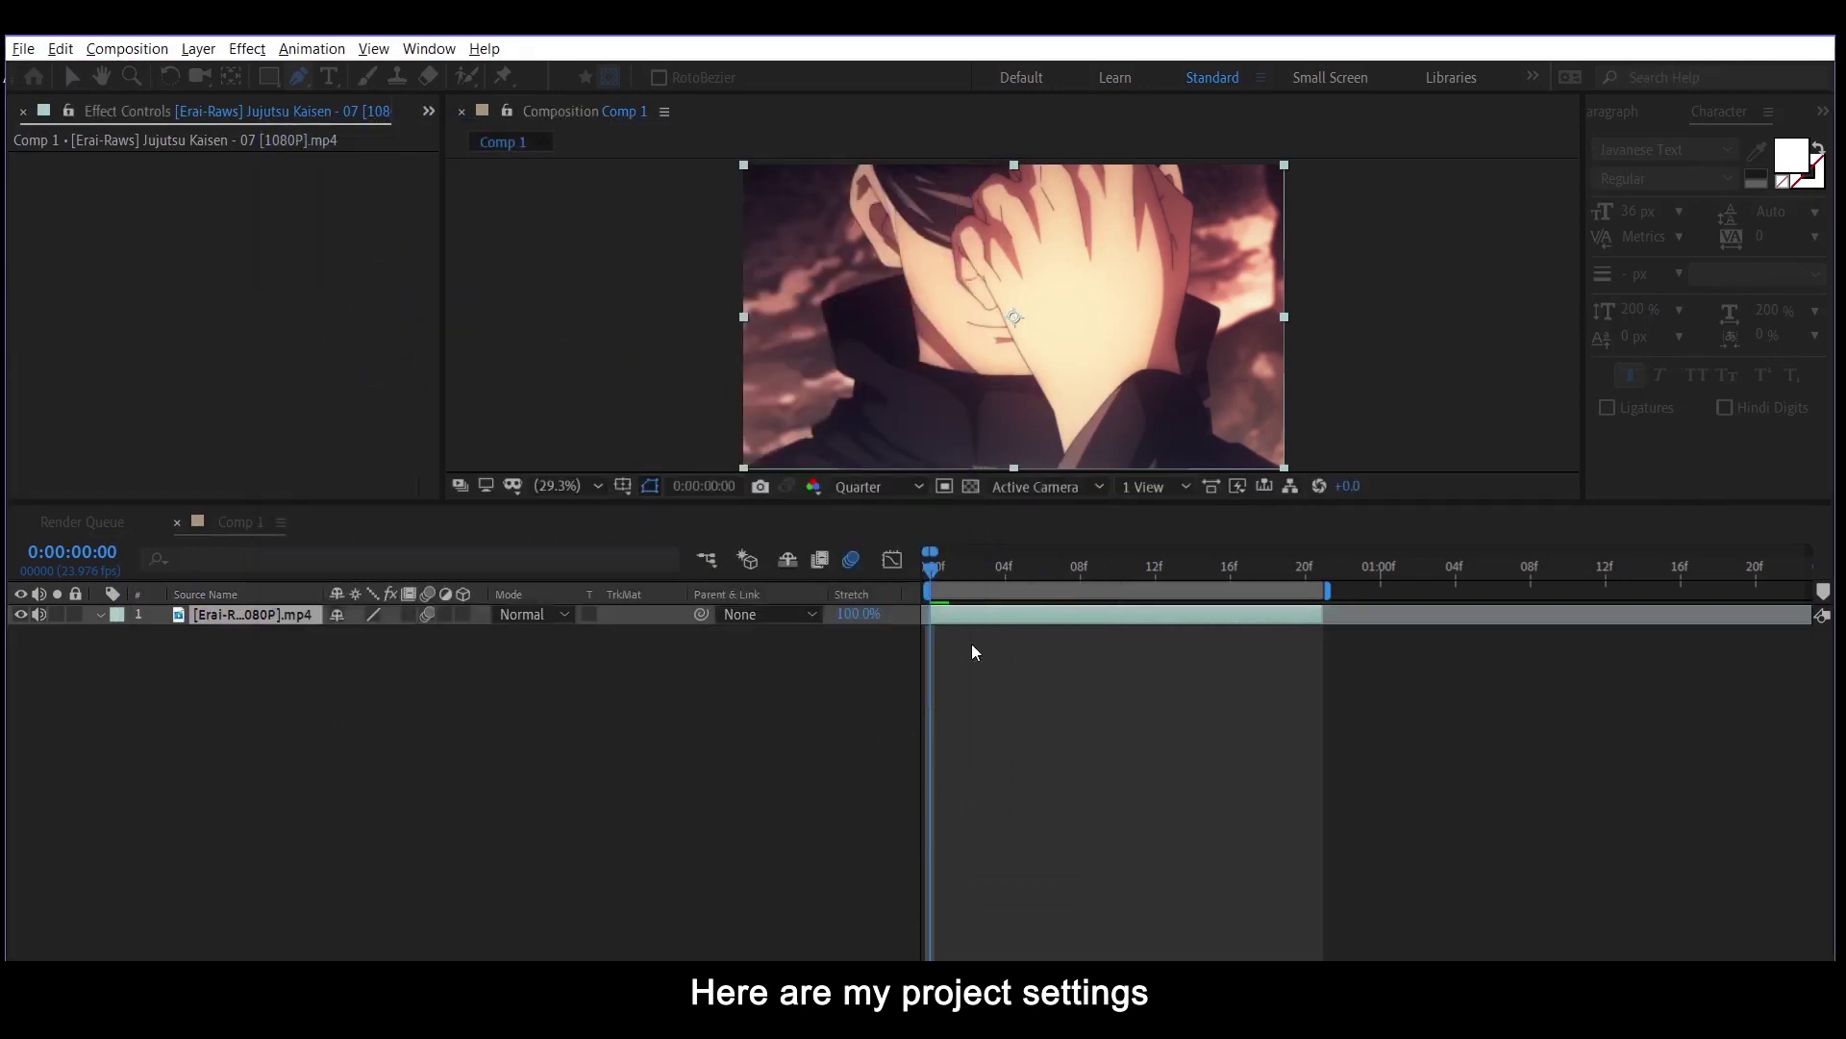
- Close the Pen mask around the character on the clip layer and set viewer zoom to Fit
{"action": "left_click", "coordinate": [930, 613]}
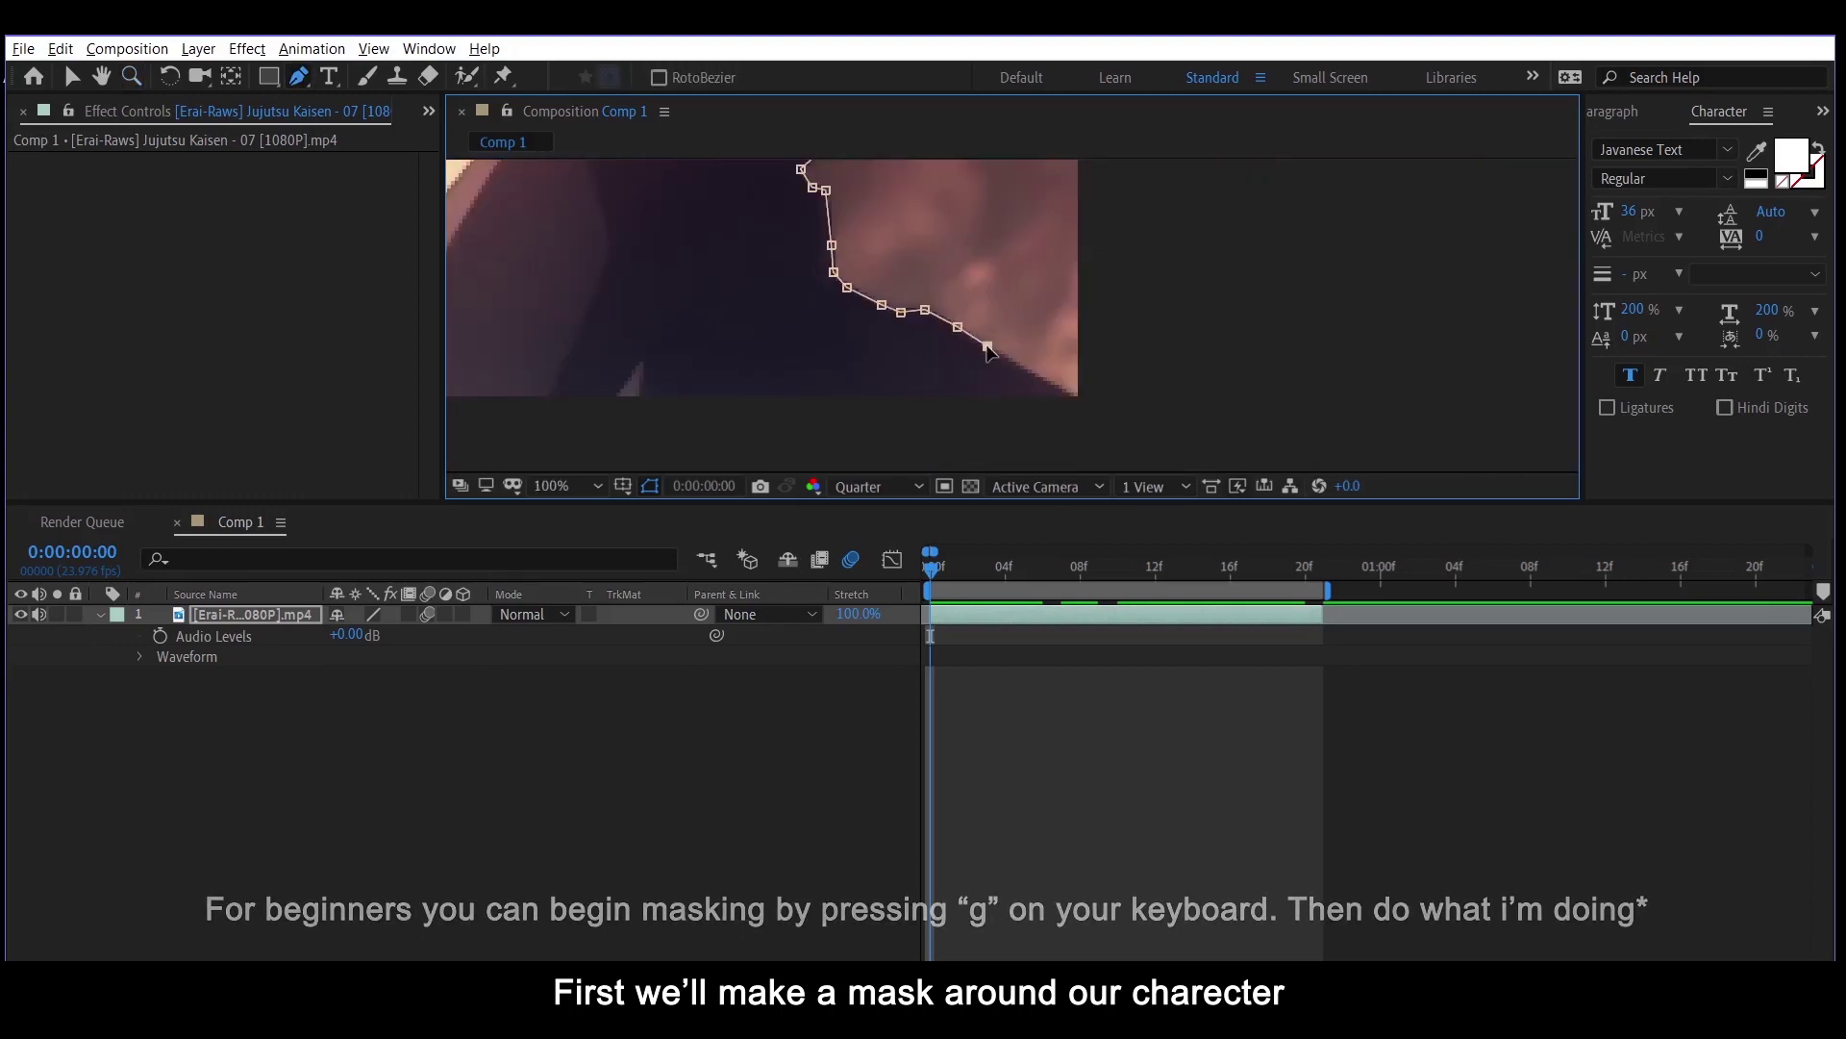
{"action": "left_click", "coordinate": [1049, 386]}
{"action": "left_click", "coordinate": [1050, 386]}
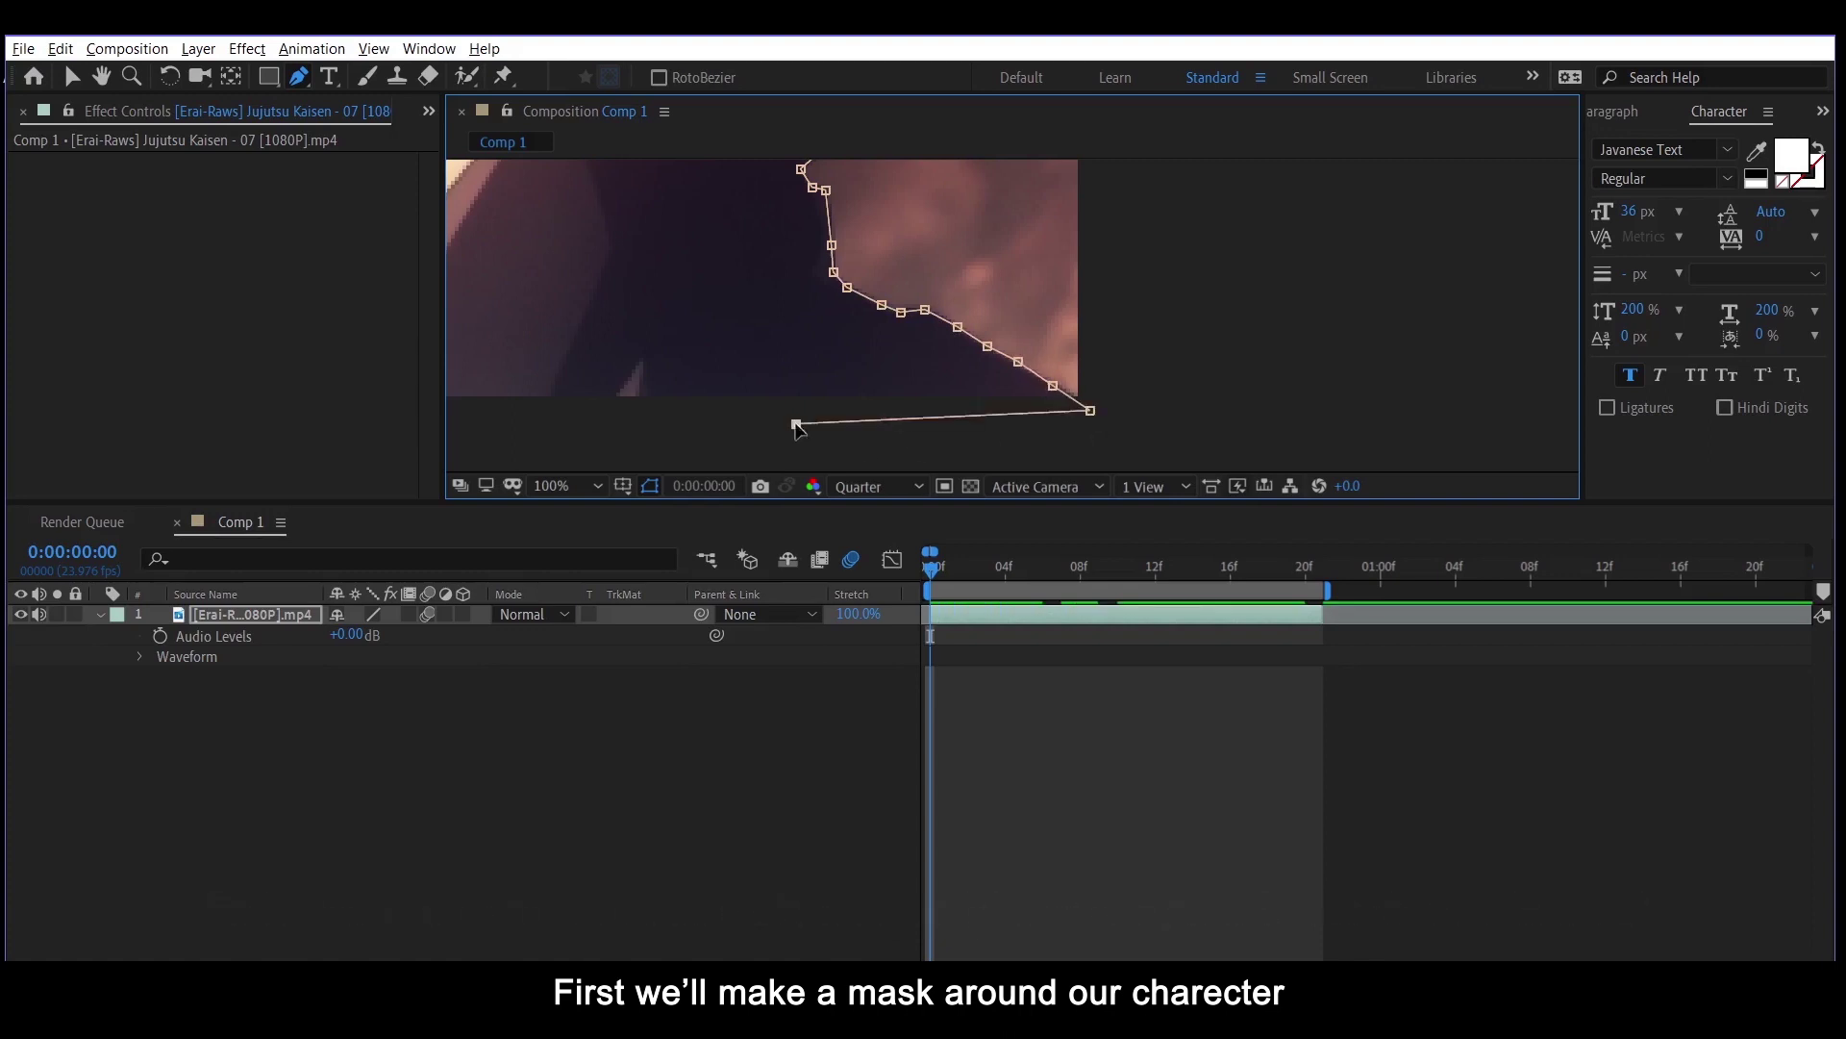
{"action": "key", "text": "comma"}
{"action": "key", "text": "comma"}
{"action": "key", "text": "comma"}
{"action": "key", "text": "comma"}
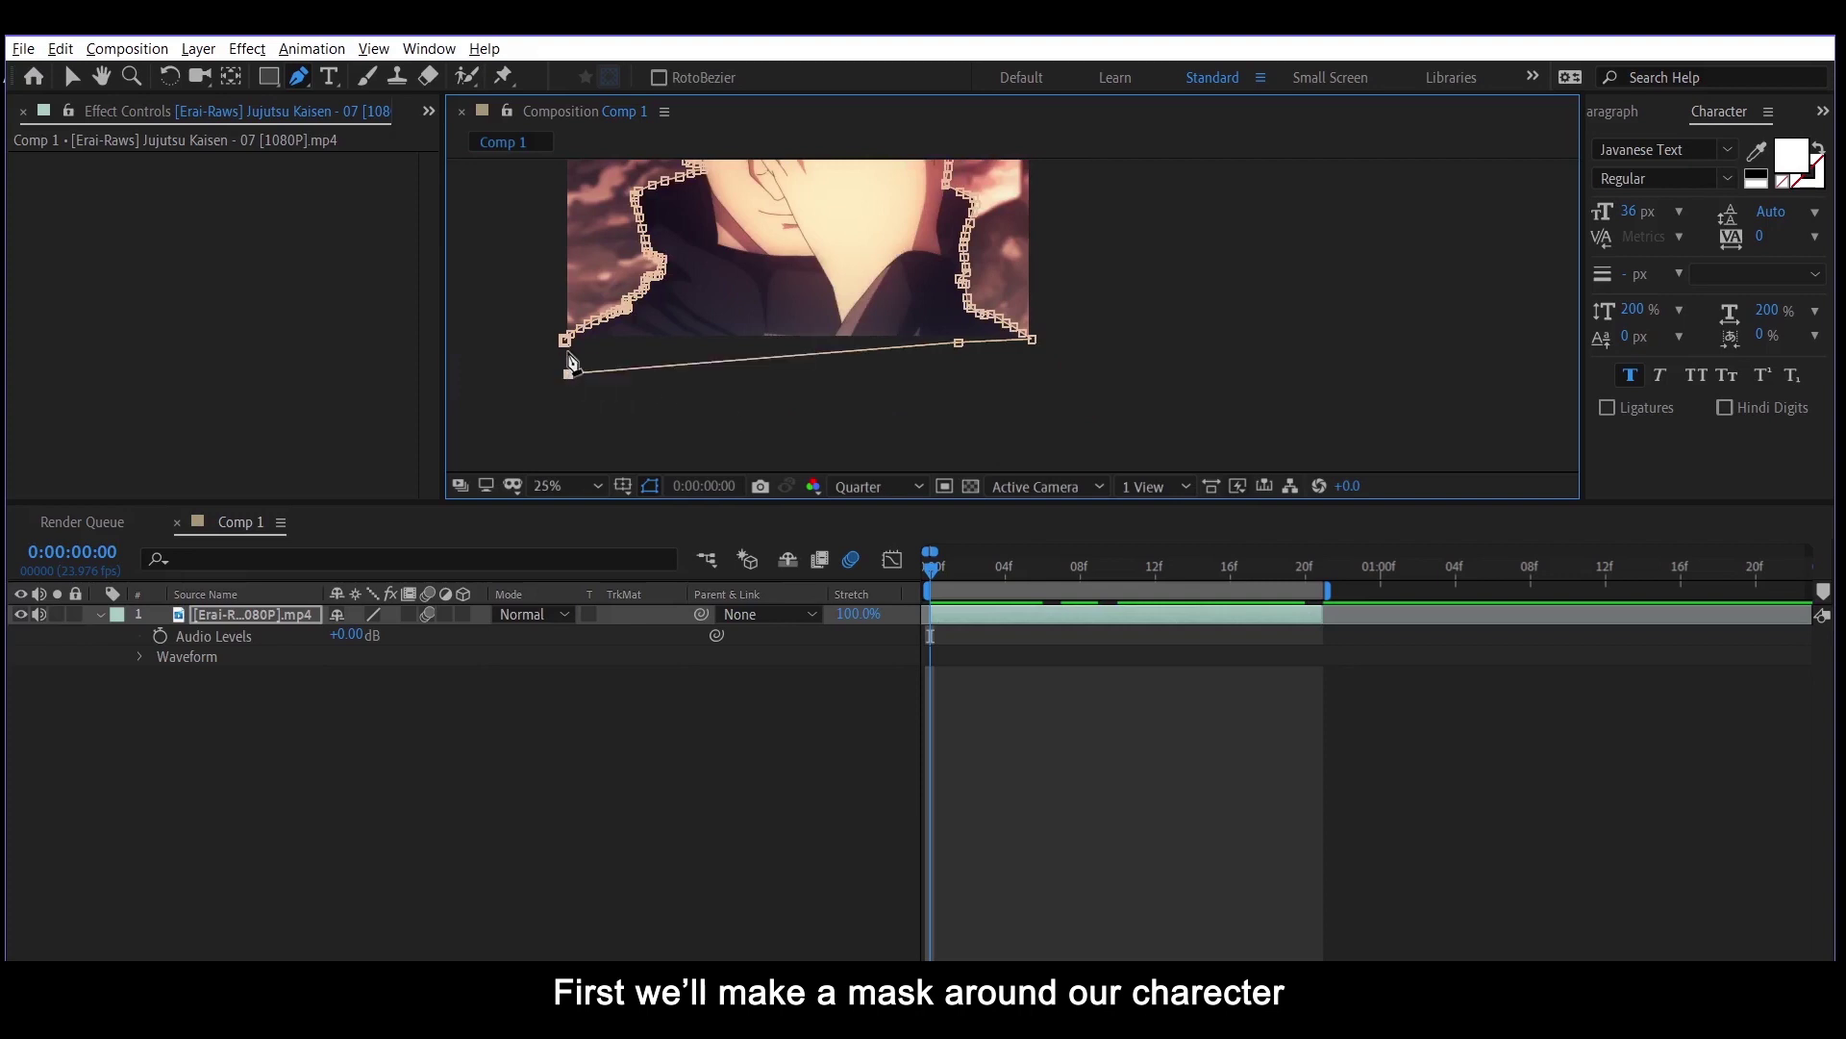
{"action": "left_click", "coordinate": [566, 341]}
{"action": "left_click", "coordinate": [562, 486]}
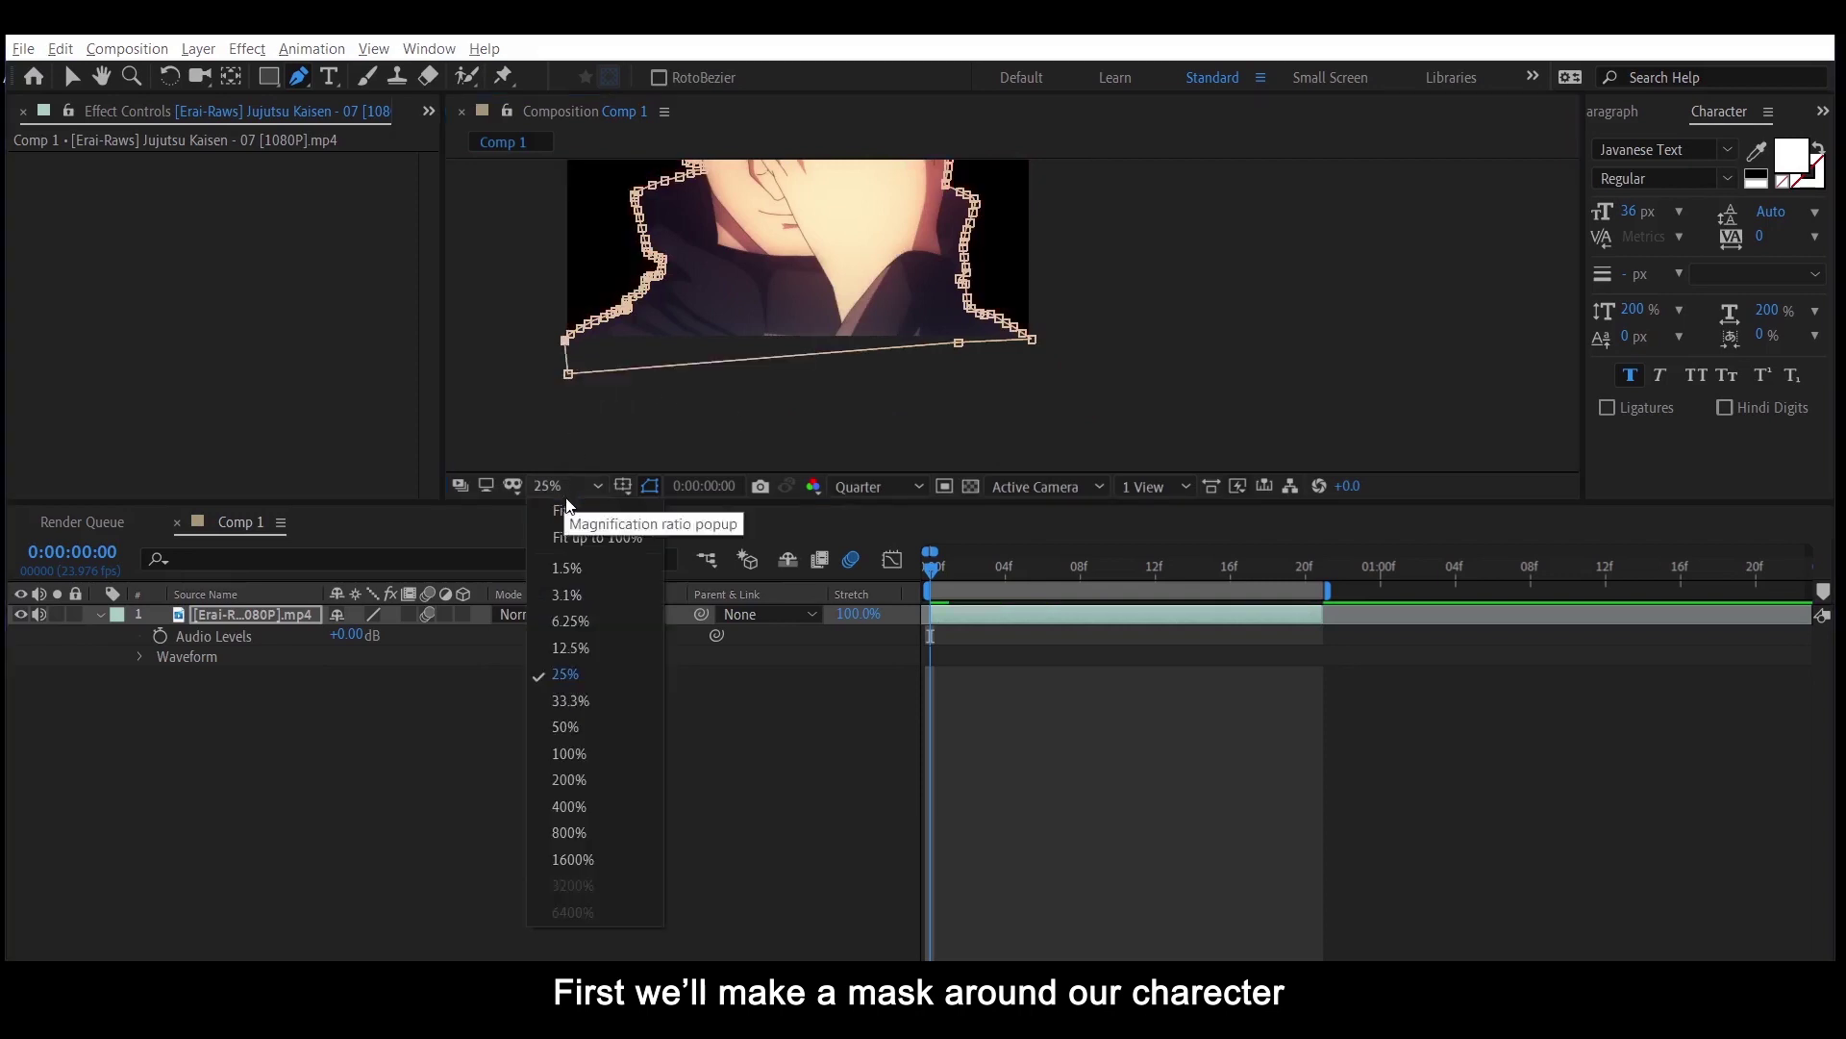
{"action": "left_click", "coordinate": [574, 520]}
{"action": "left_click", "coordinate": [1074, 744]}
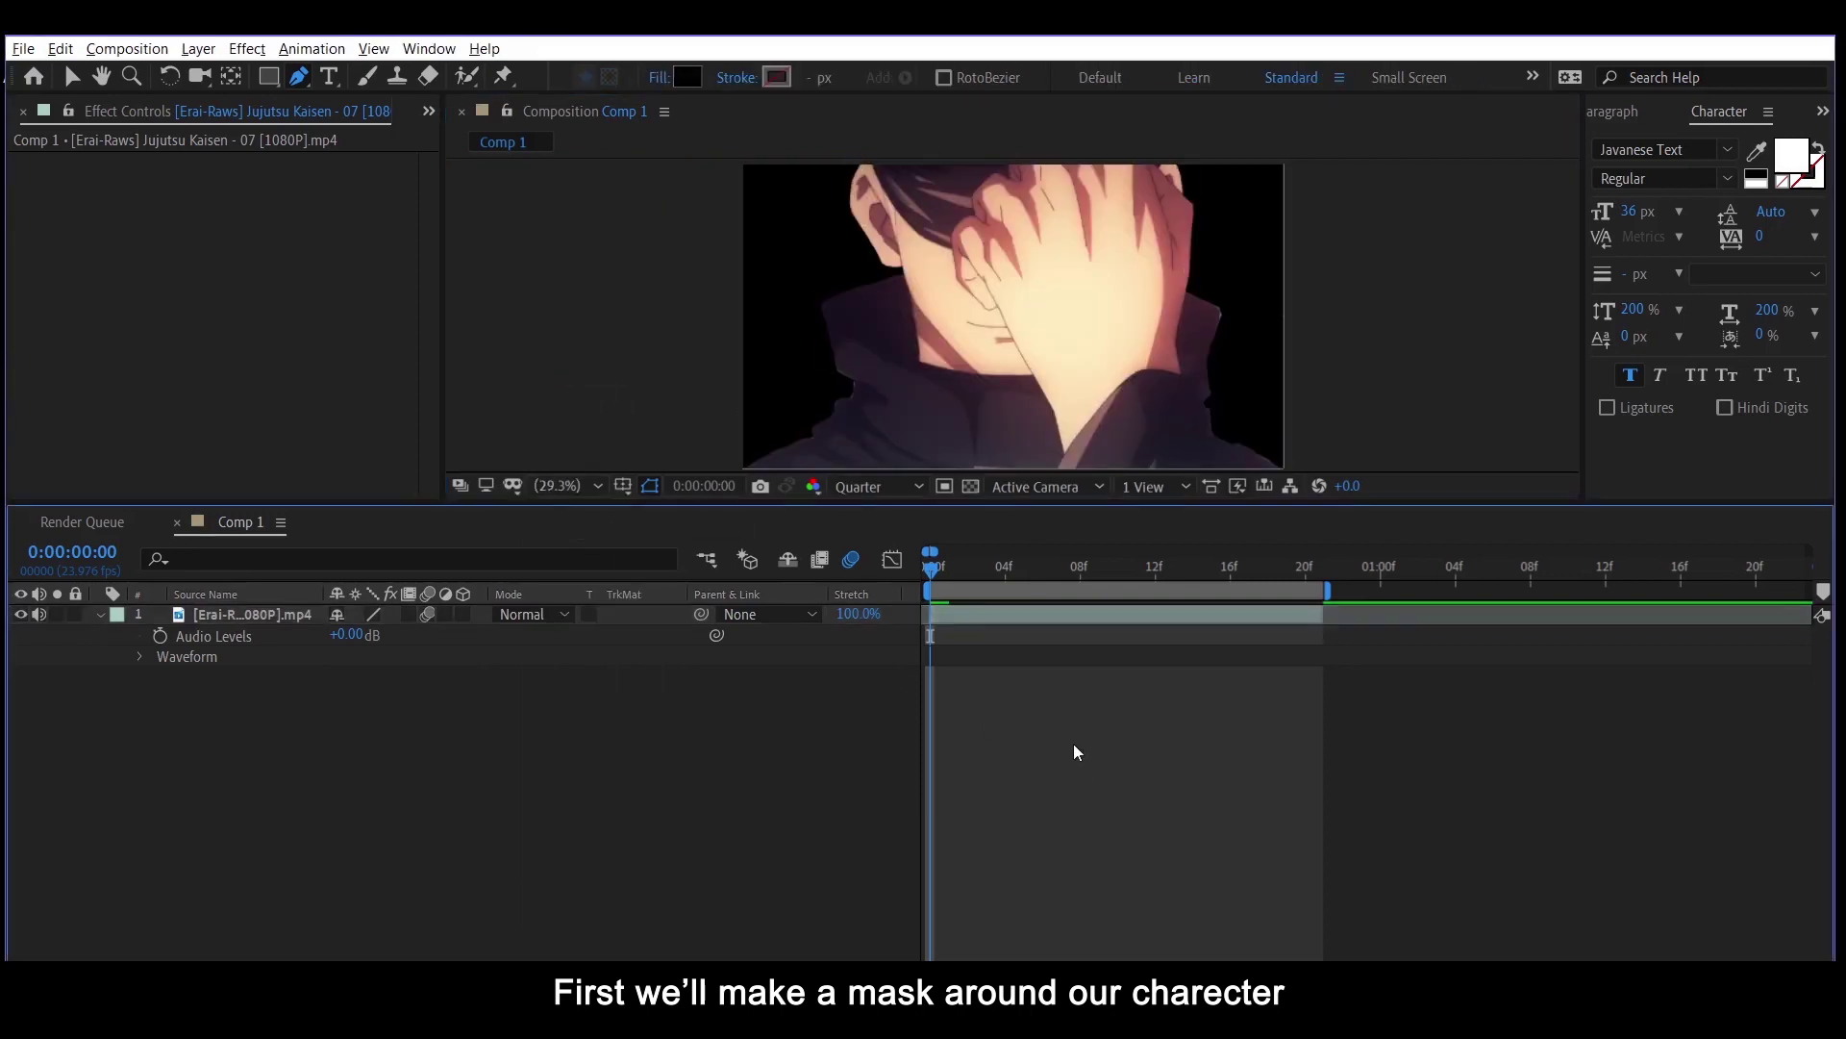
{"action": "left_click", "coordinate": [1025, 618]}
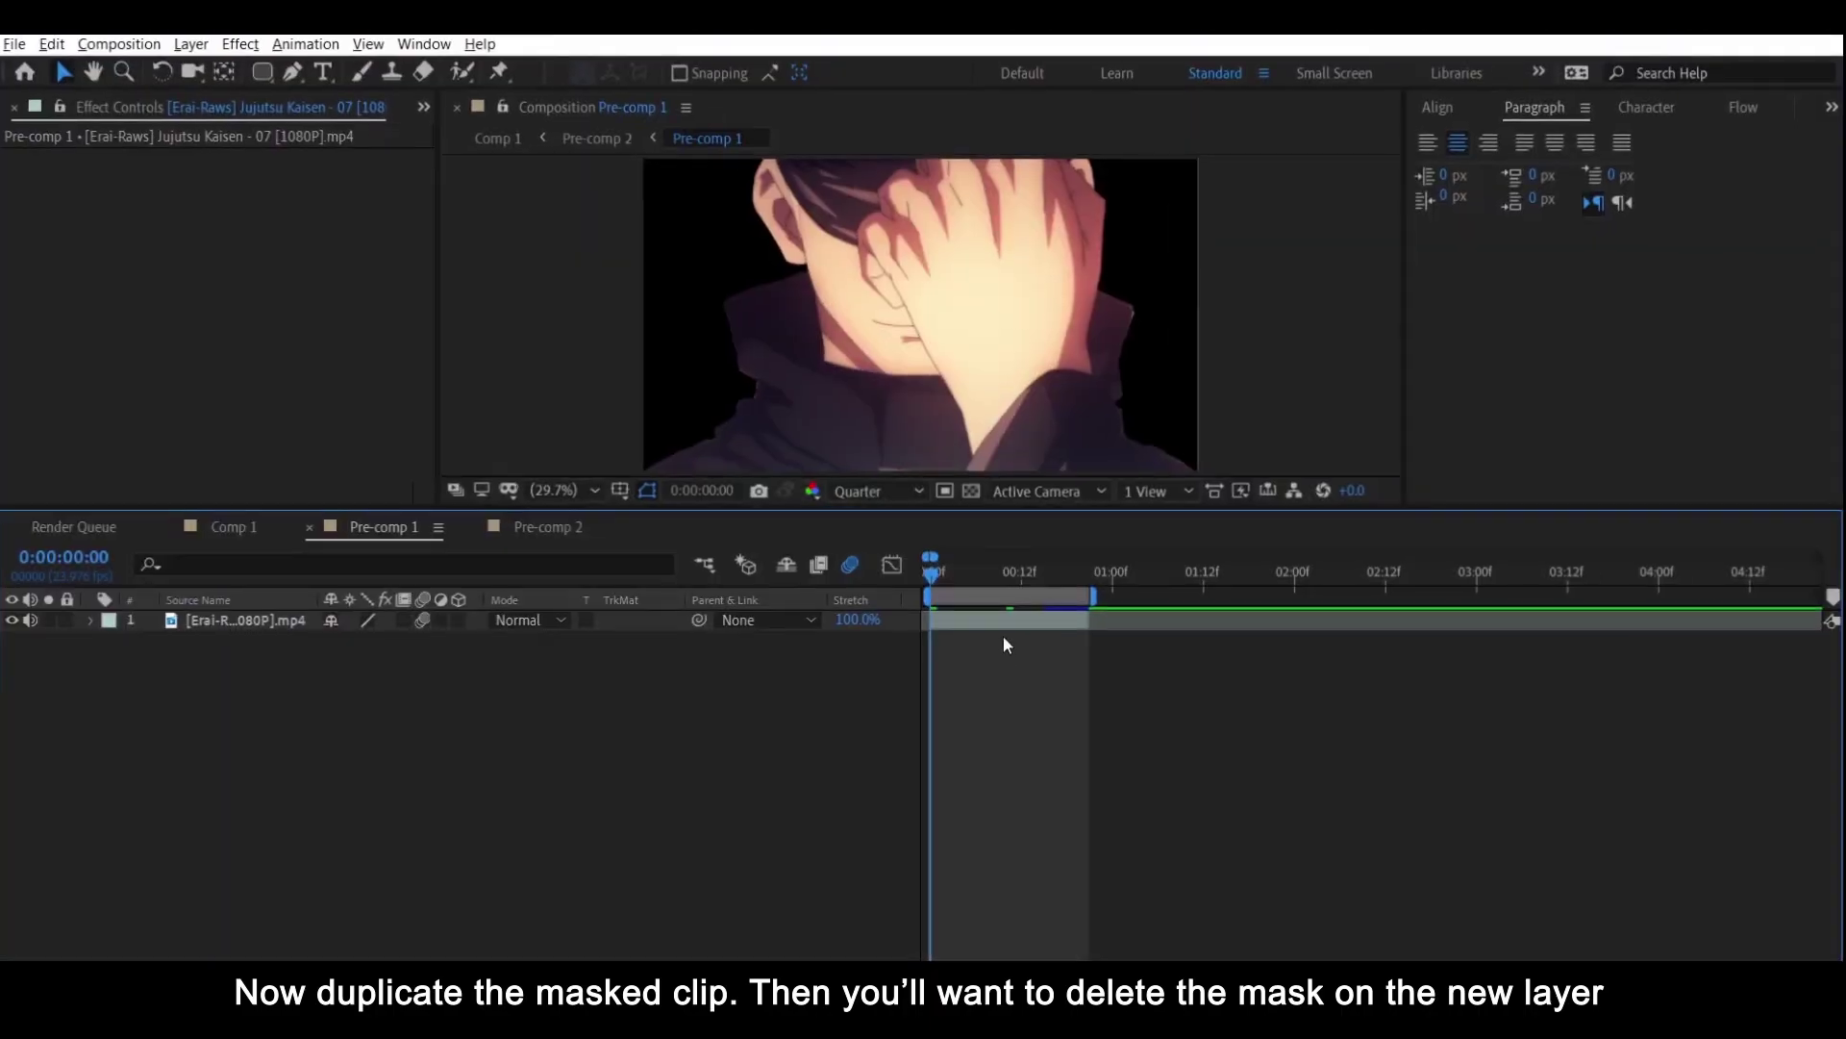
- Select the masked character clip layer inside Pre-comp 1
{"action": "left_click", "coordinate": [1004, 631]}
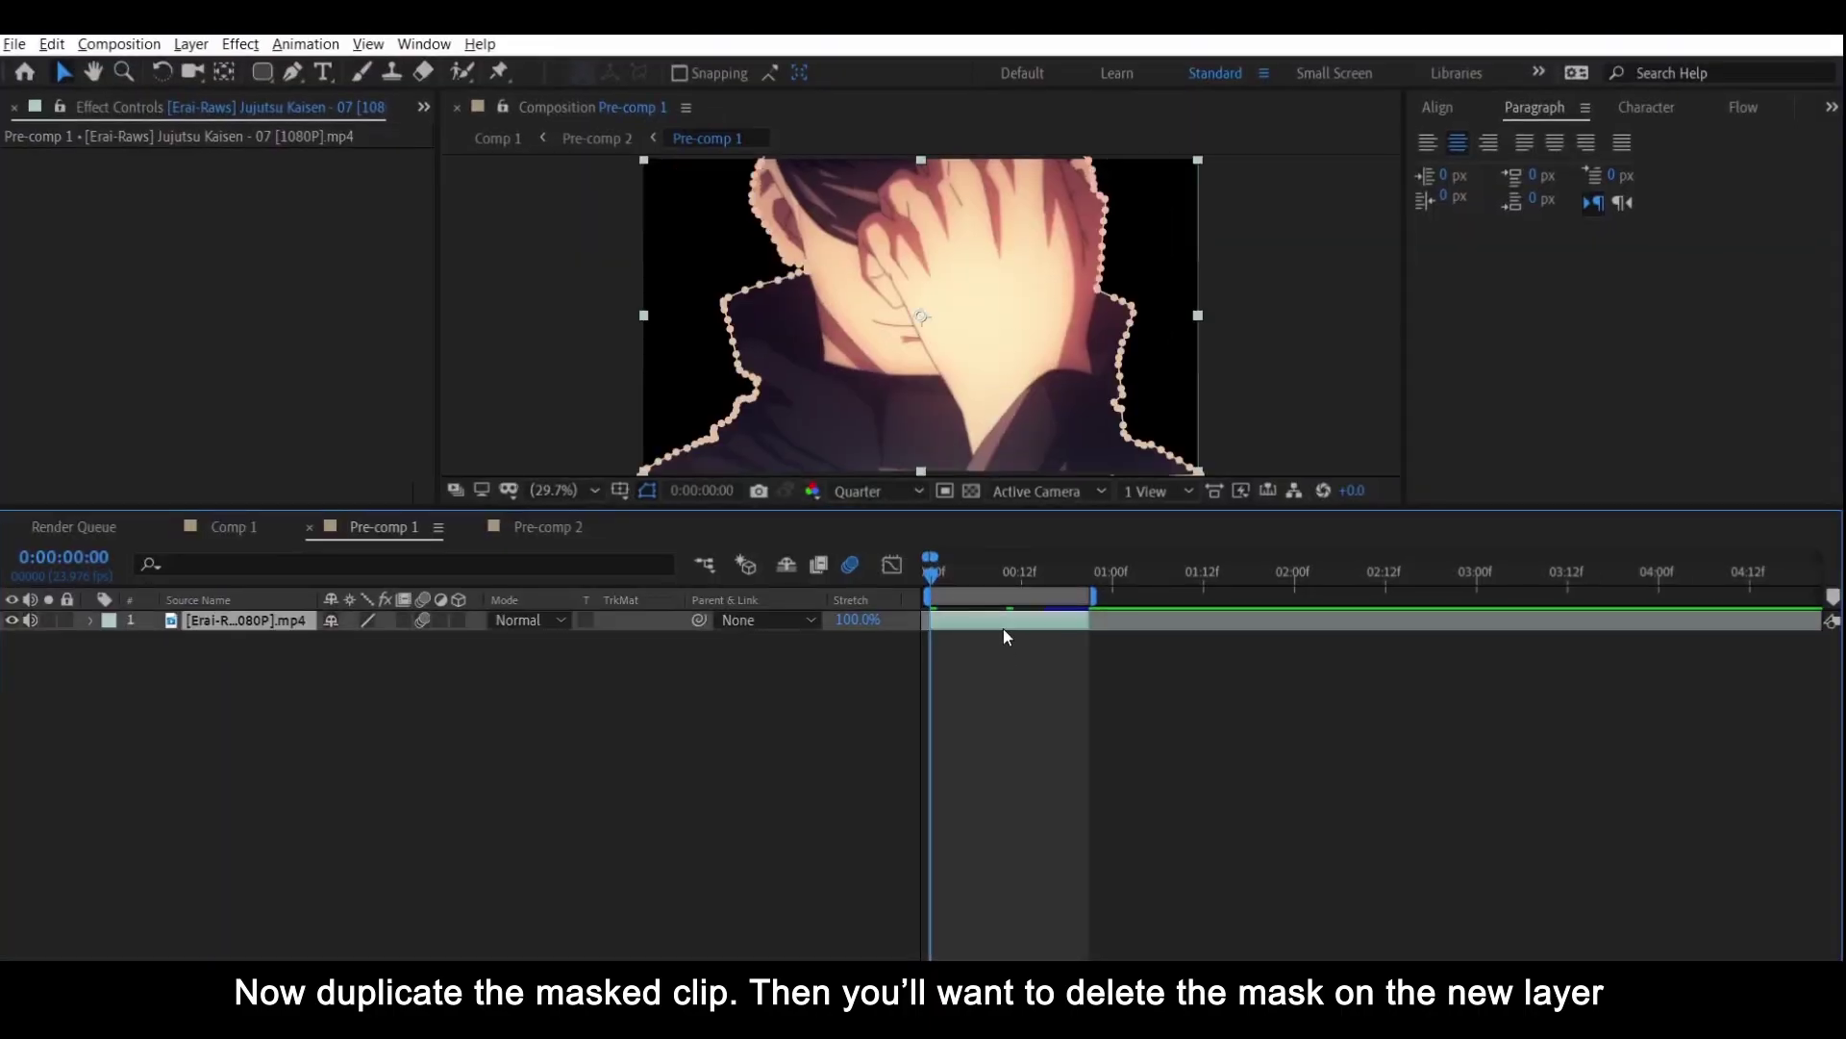
- Duplicate the masked clip and delete Mask 1 from the lower copy
{"action": "key", "text": "ctrl+d"}
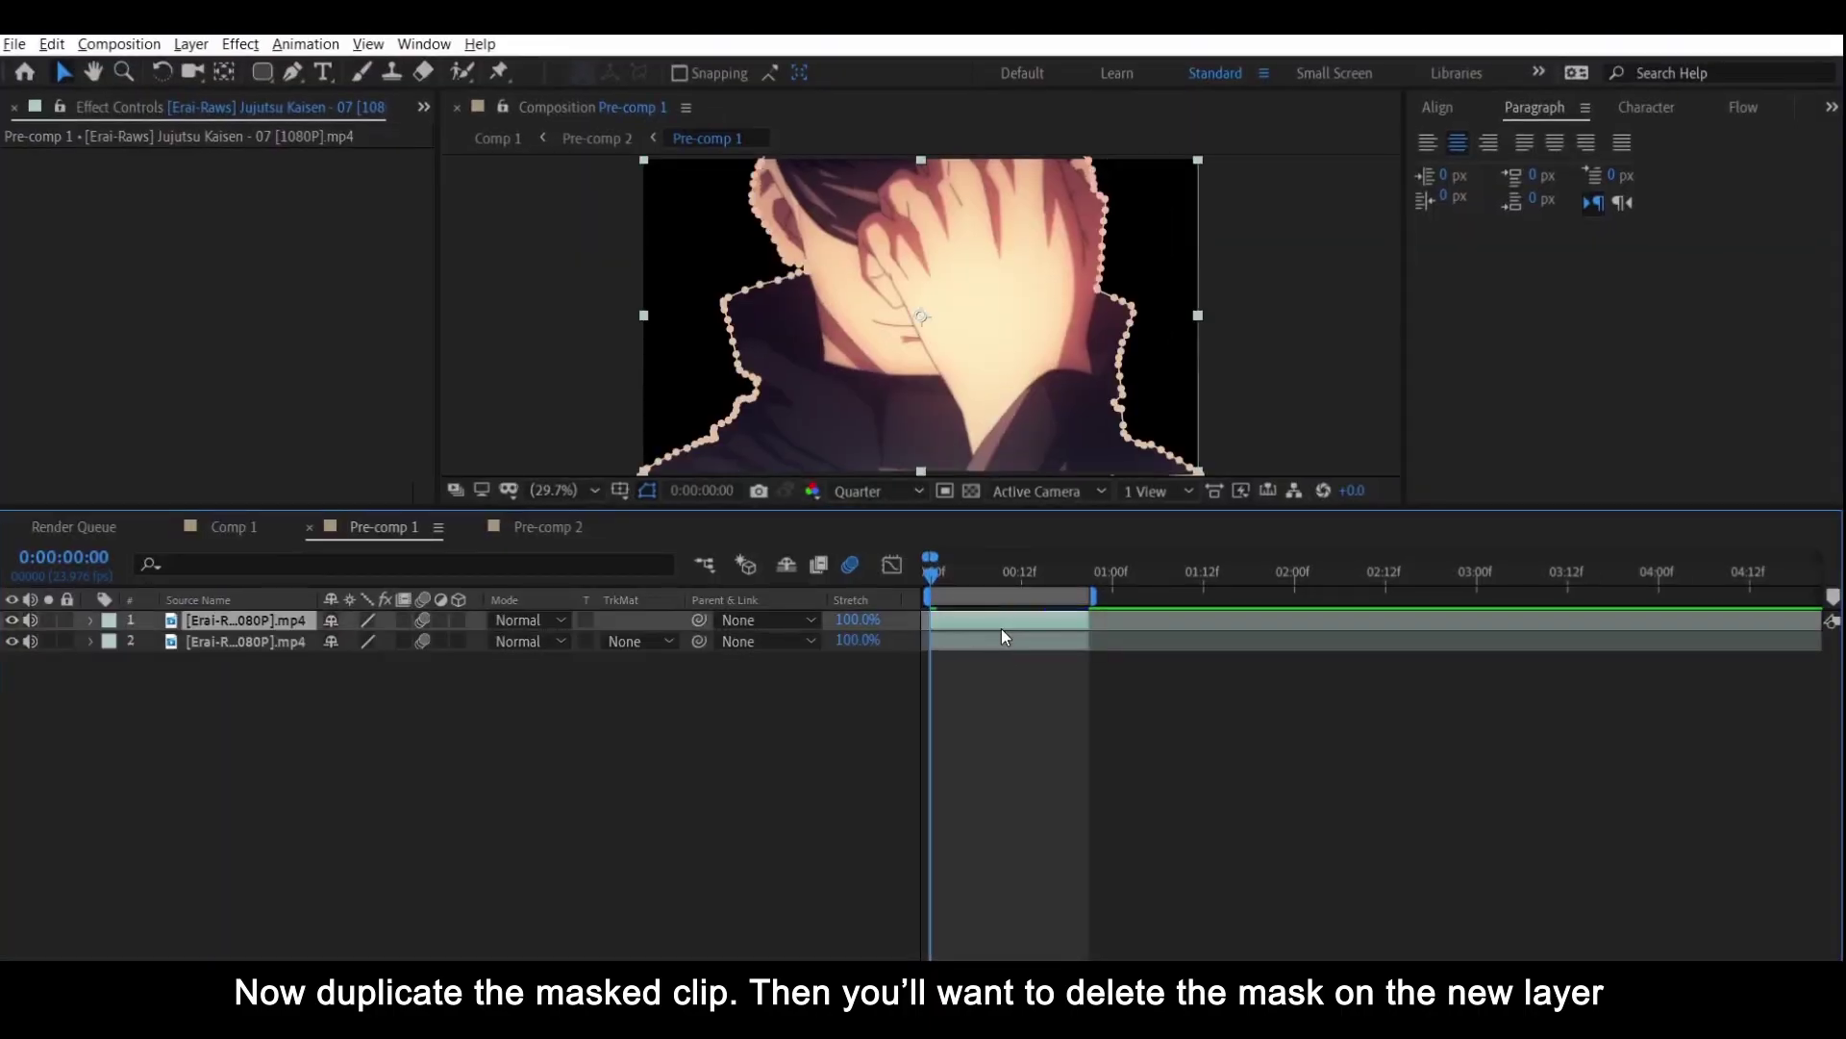
{"action": "left_click", "coordinate": [989, 639]}
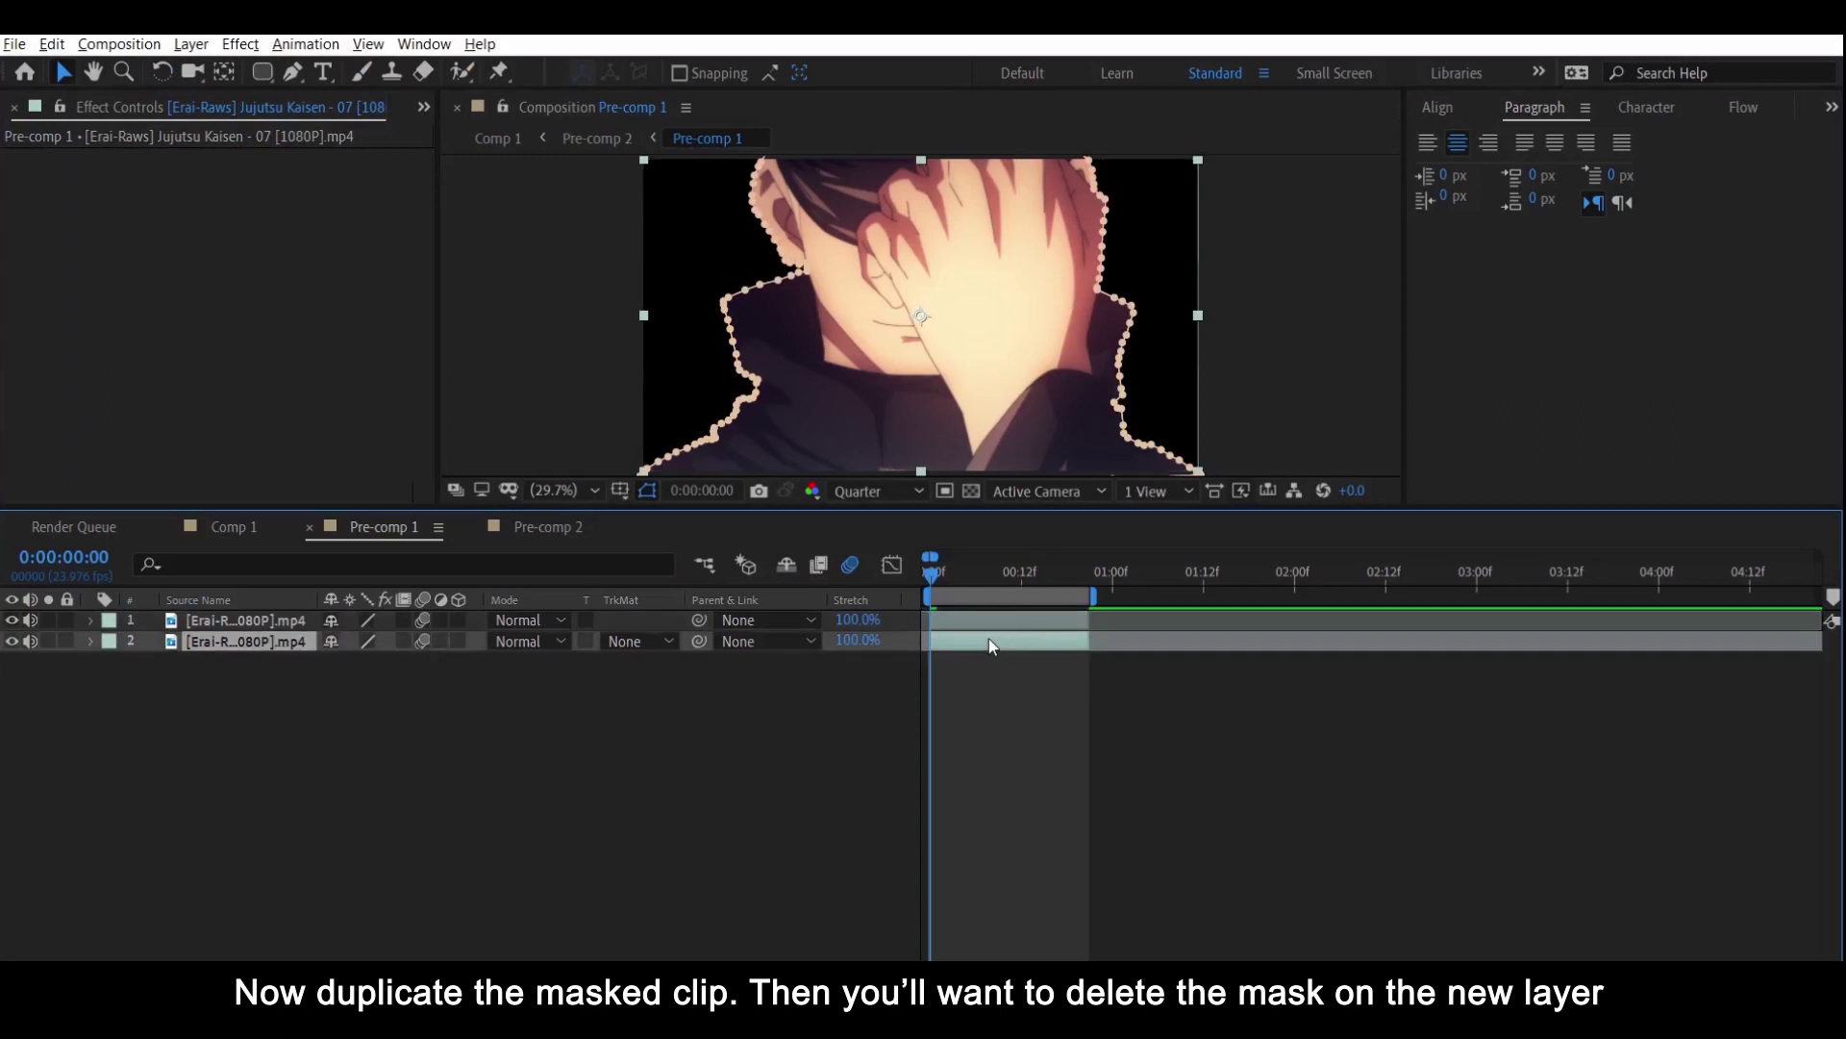
{"action": "key", "text": "m"}
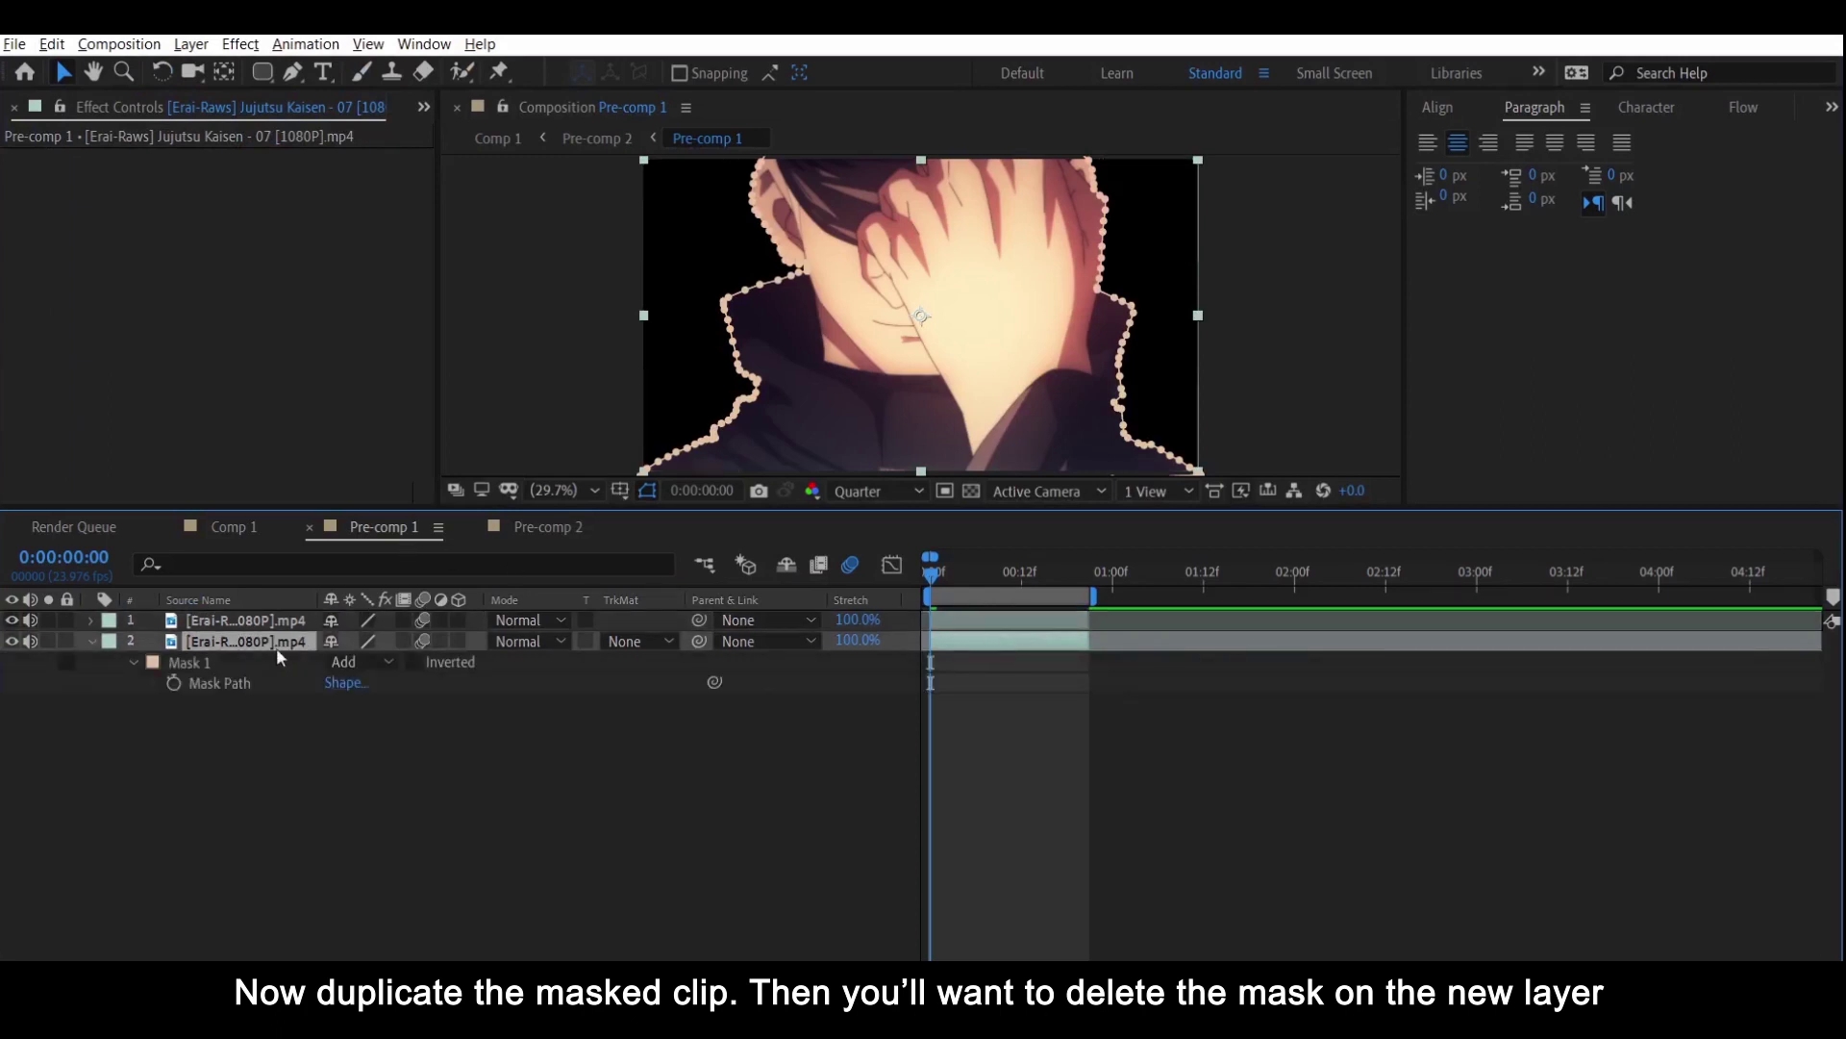
{"action": "left_click", "coordinate": [227, 672]}
{"action": "key", "text": "Delete"}
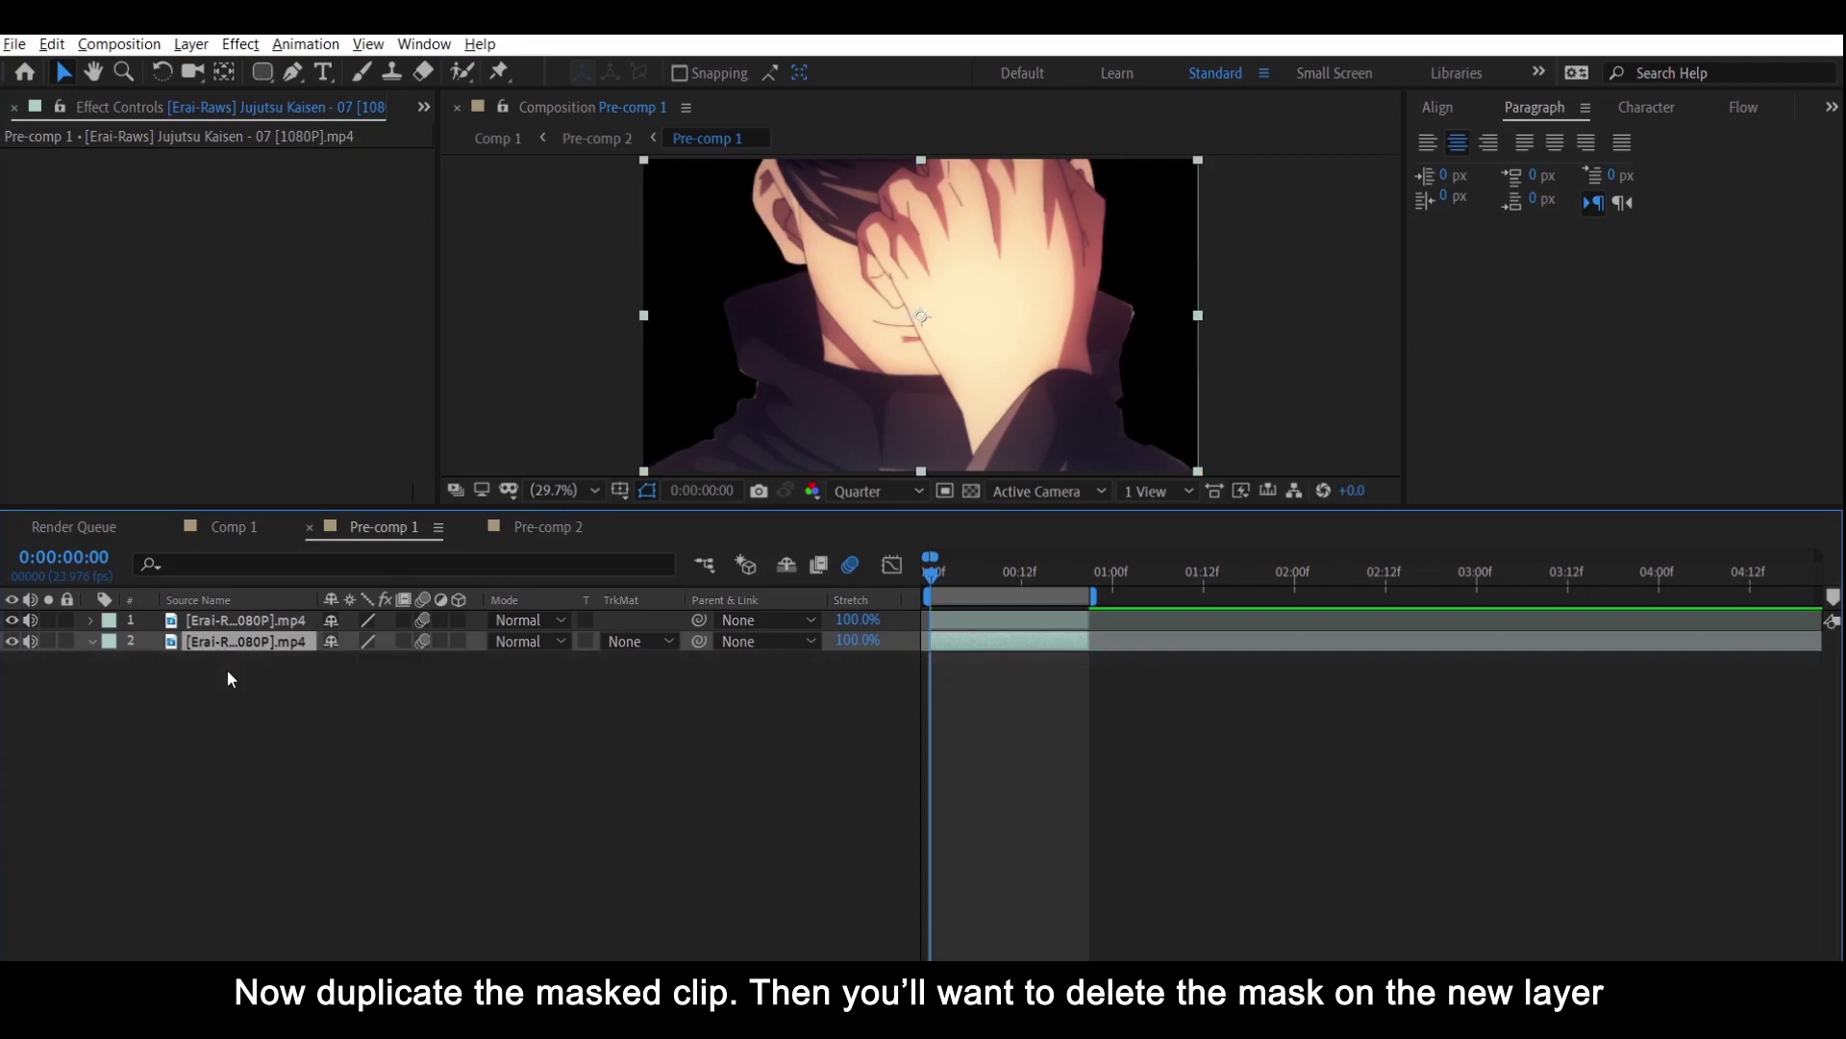
- With the top masked layer selected, start a new solid layer with Ctrl+Y
{"action": "left_click", "coordinate": [1035, 739]}
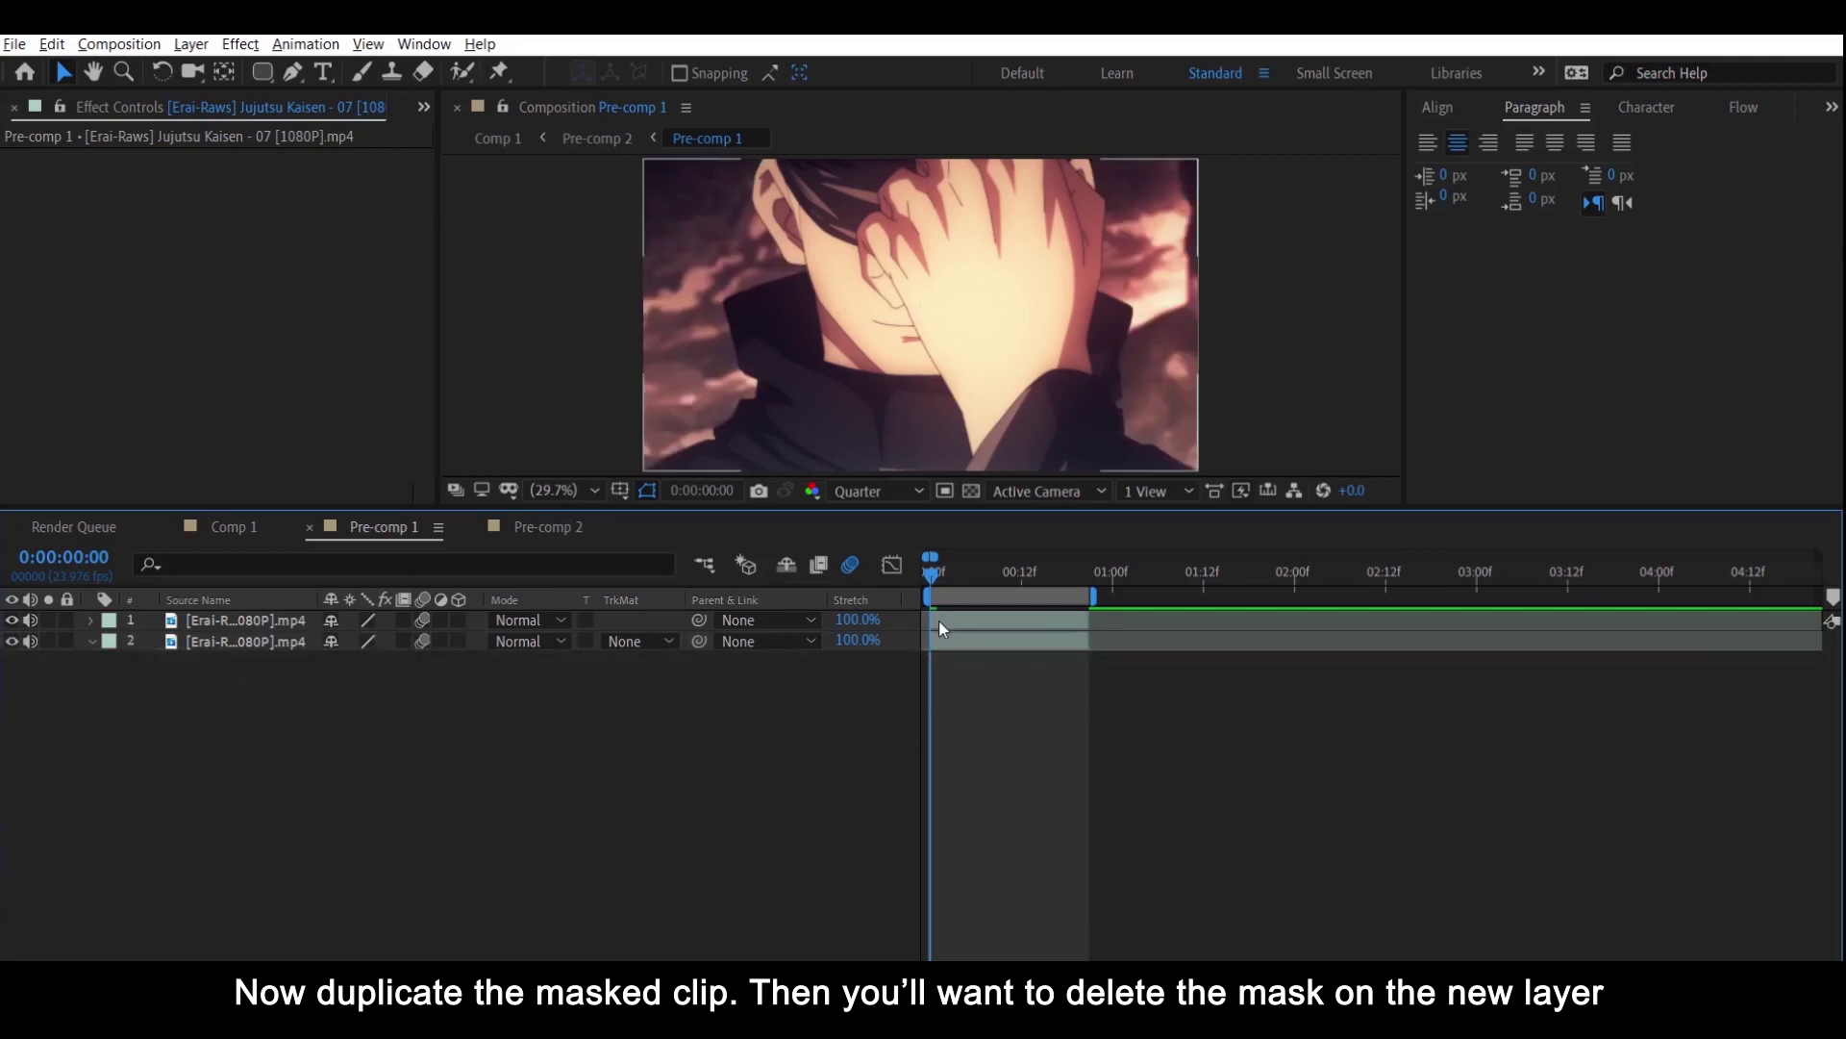
{"action": "left_click", "coordinate": [939, 621]}
{"action": "key", "text": "ctrl+y"}
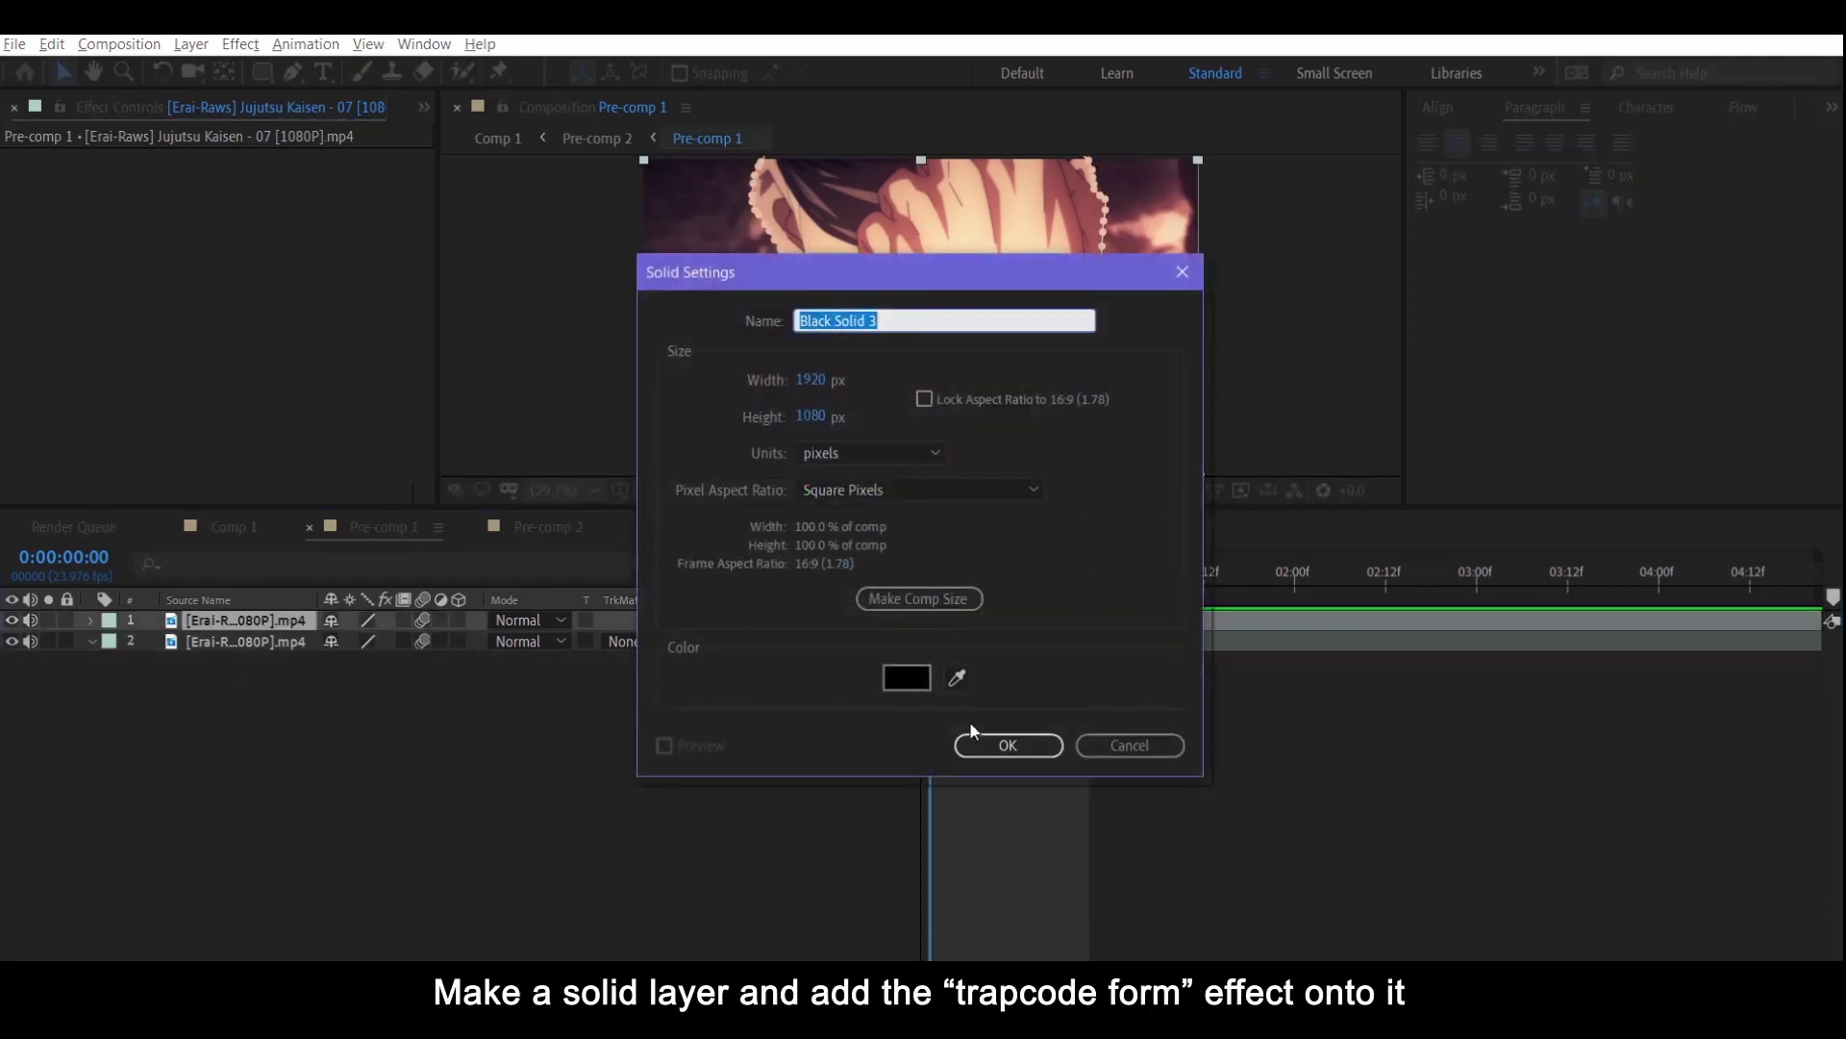
- Create Black Solid 3 and trim it to end with the clip
{"action": "left_click", "coordinate": [975, 745]}
{"action": "left_click", "coordinate": [985, 643]}
{"action": "key", "text": "o"}
{"action": "left_click", "coordinate": [988, 622]}
{"action": "key", "text": "alt+bracketright"}
{"action": "key", "text": "Home"}
- Apply the Trapcode Form effect to the solid and launch Form Designer
{"action": "key", "text": "ctrl+space"}
{"action": "type", "text": "form"}
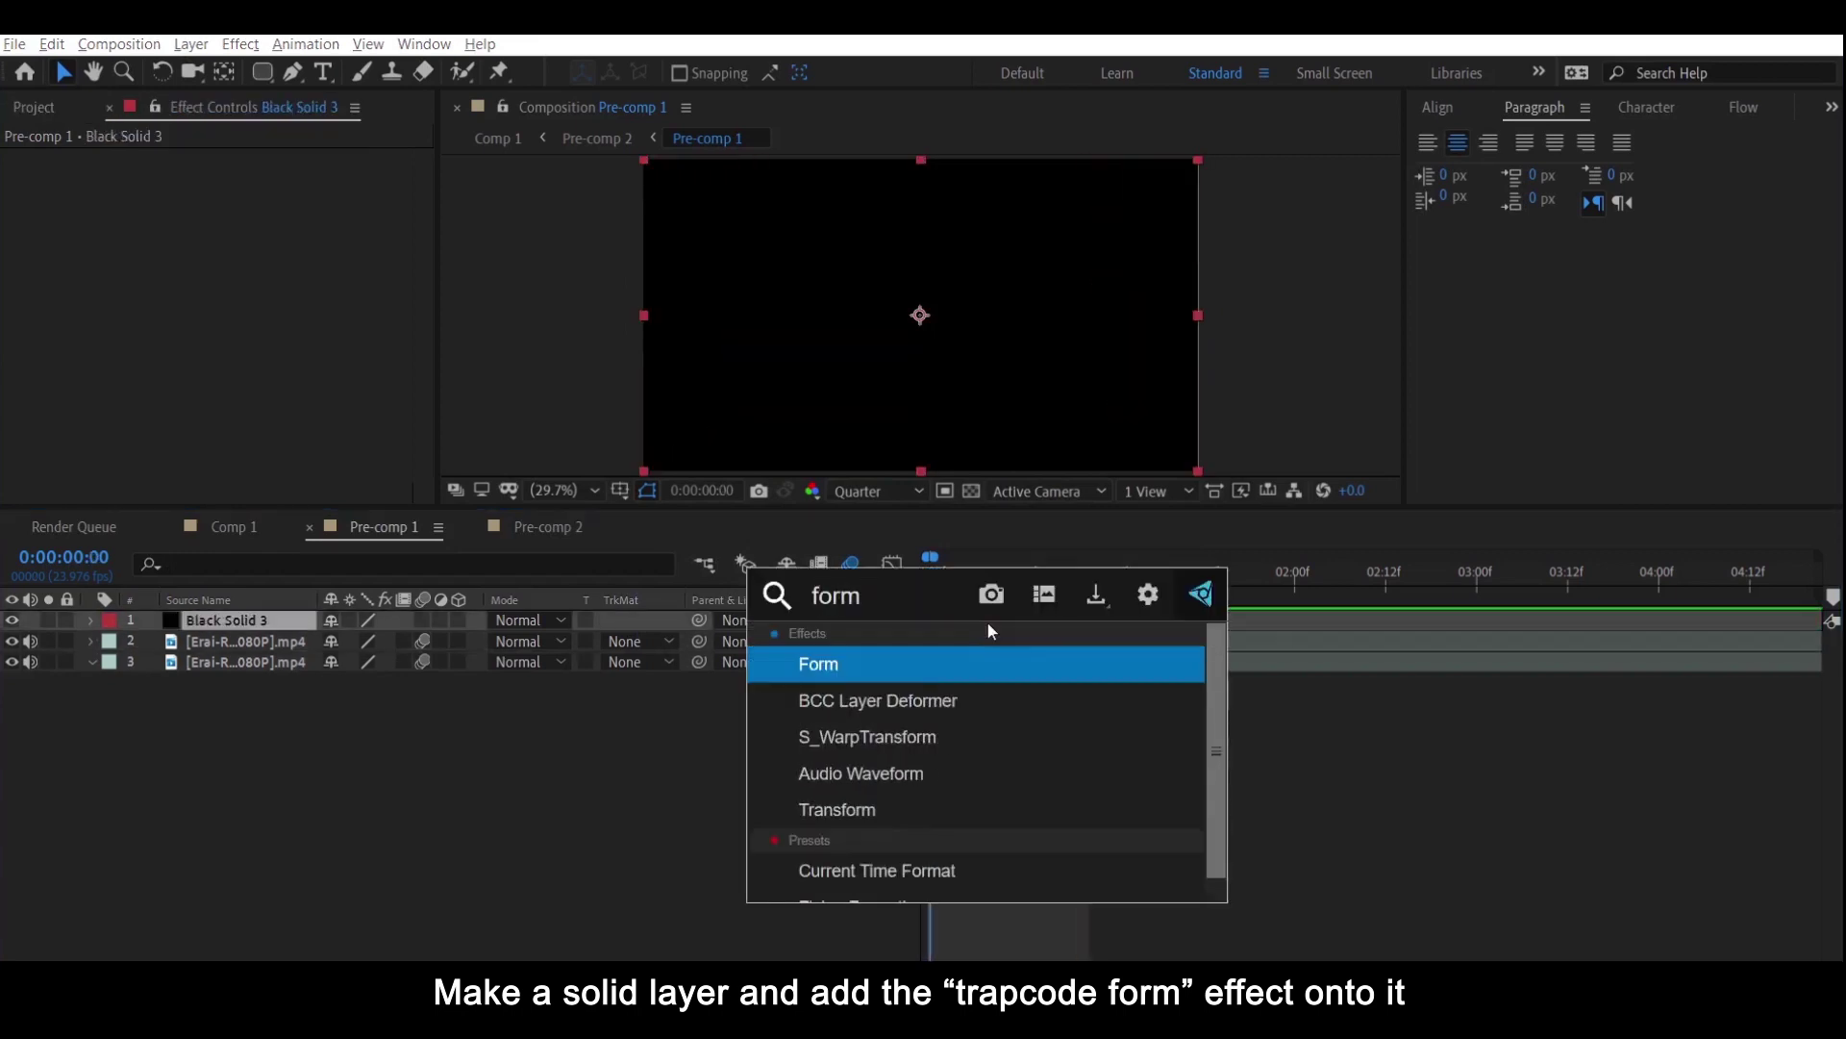
{"action": "key", "text": "Return"}
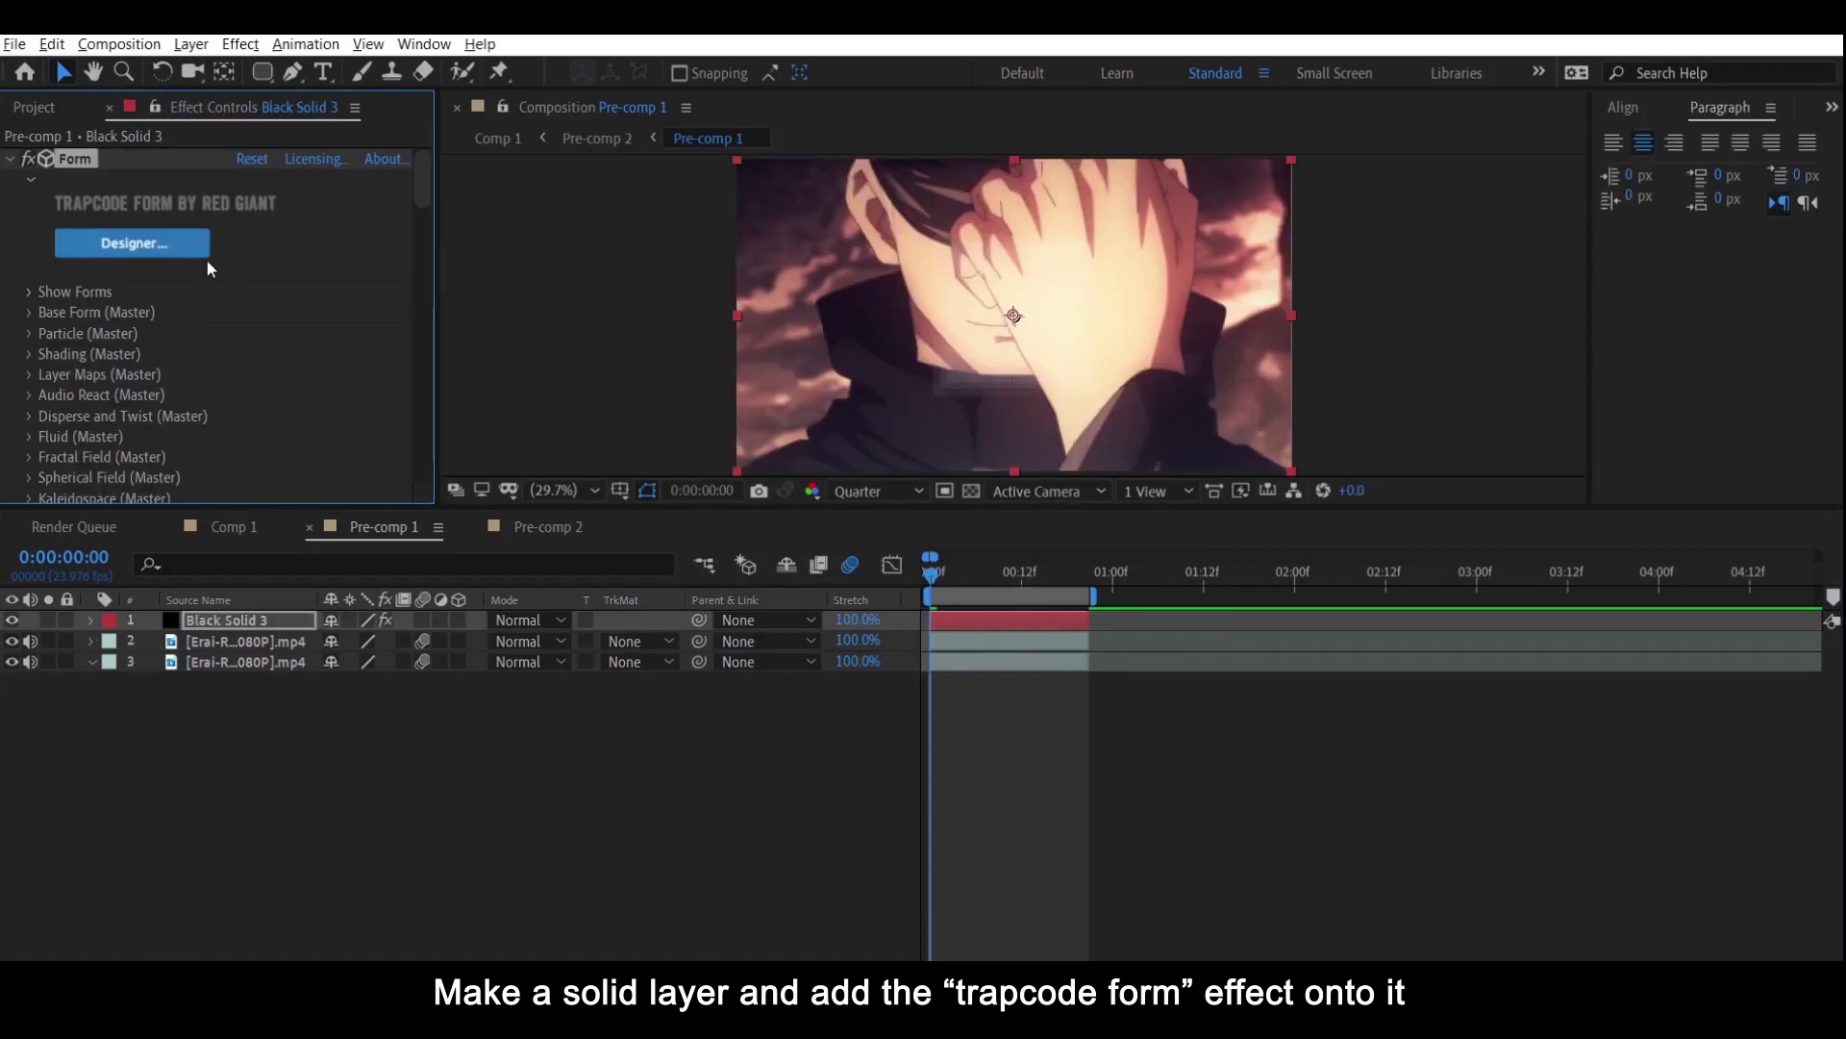
{"action": "left_click", "coordinate": [179, 248]}
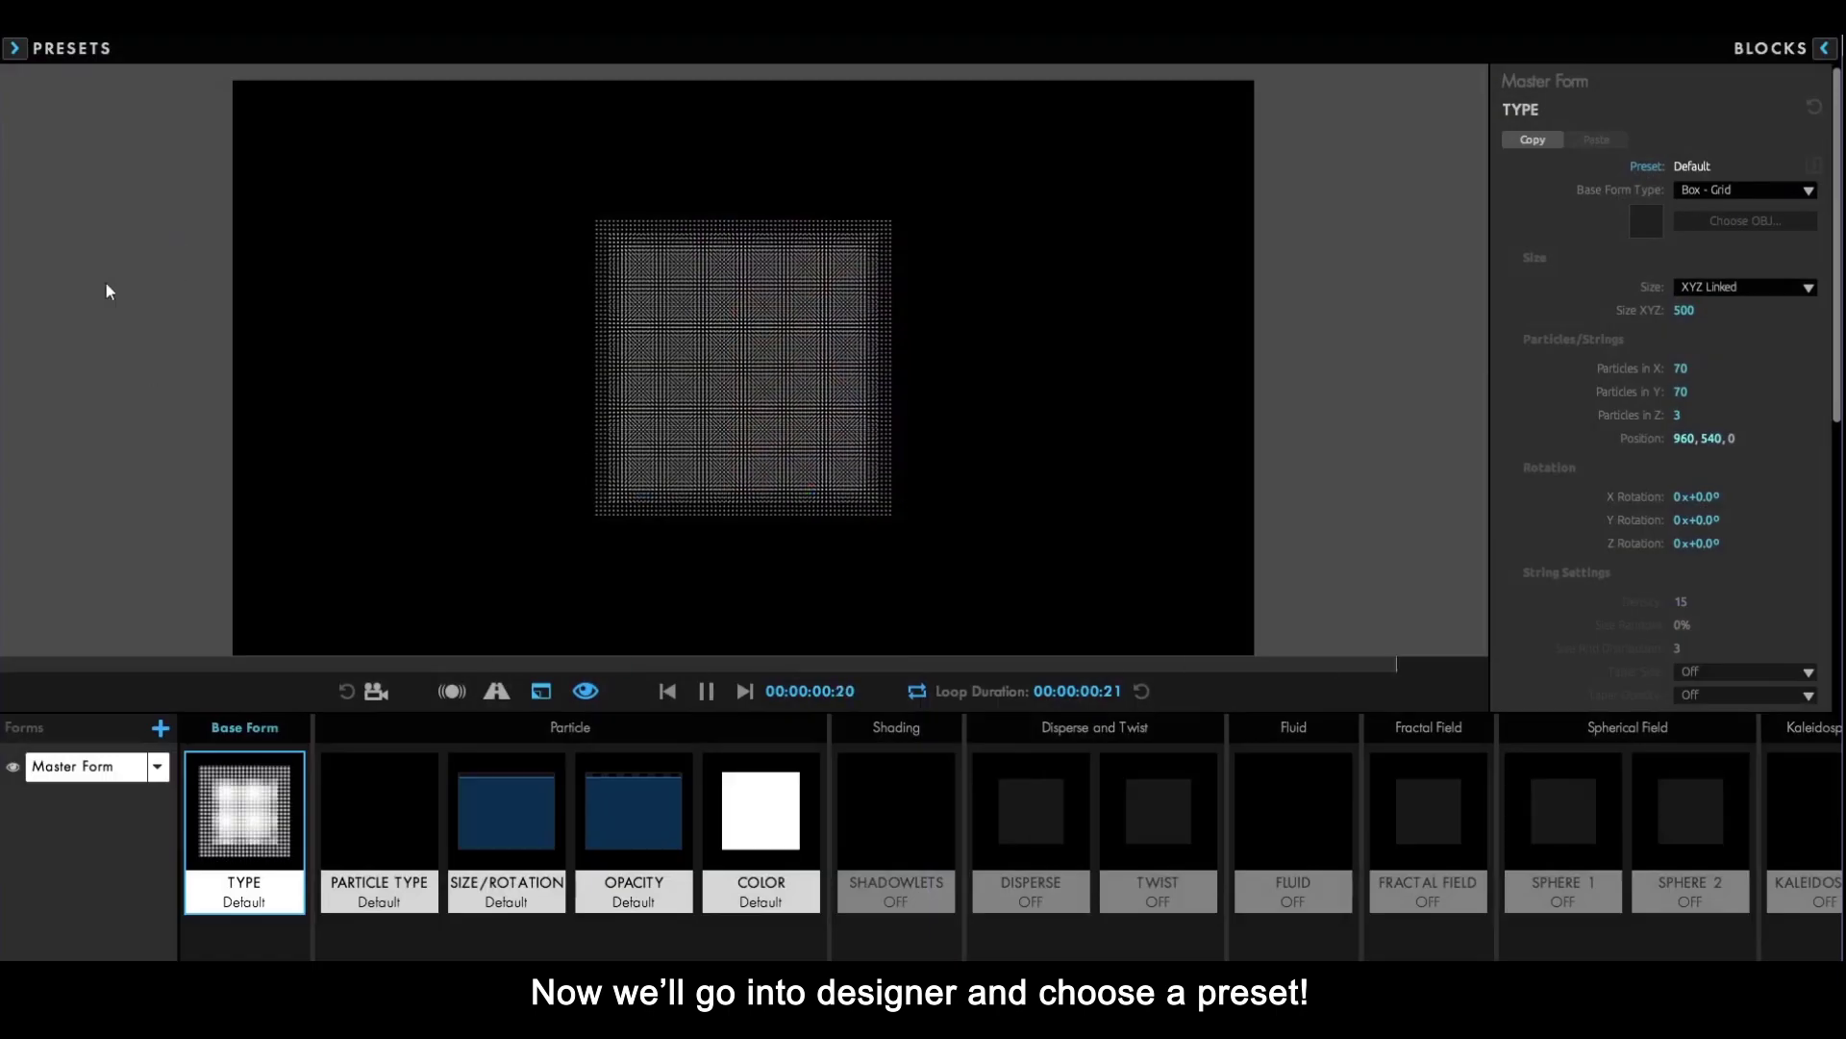
- Apply the Basic Fractal Strings preset from Form Designer's presets list
{"action": "left_click", "coordinate": [16, 49]}
{"action": "left_click", "coordinate": [15, 49]}
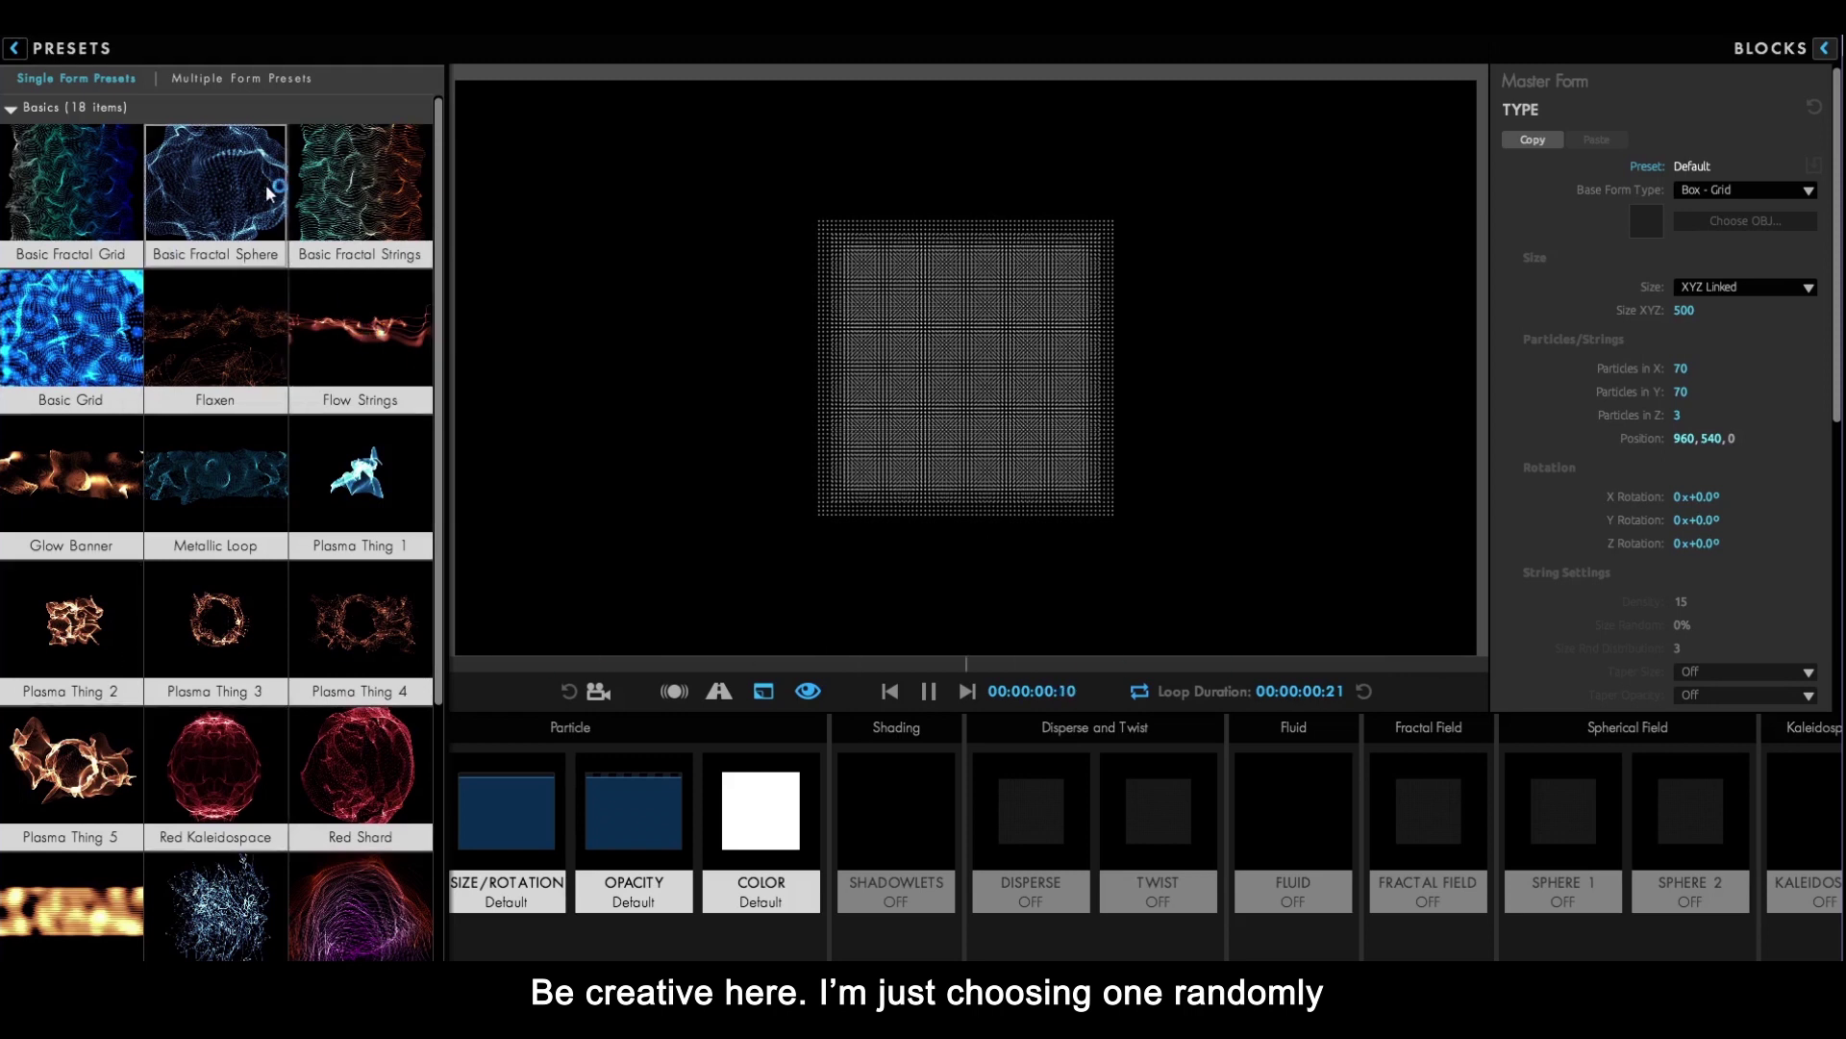
{"action": "left_click", "coordinate": [339, 246]}
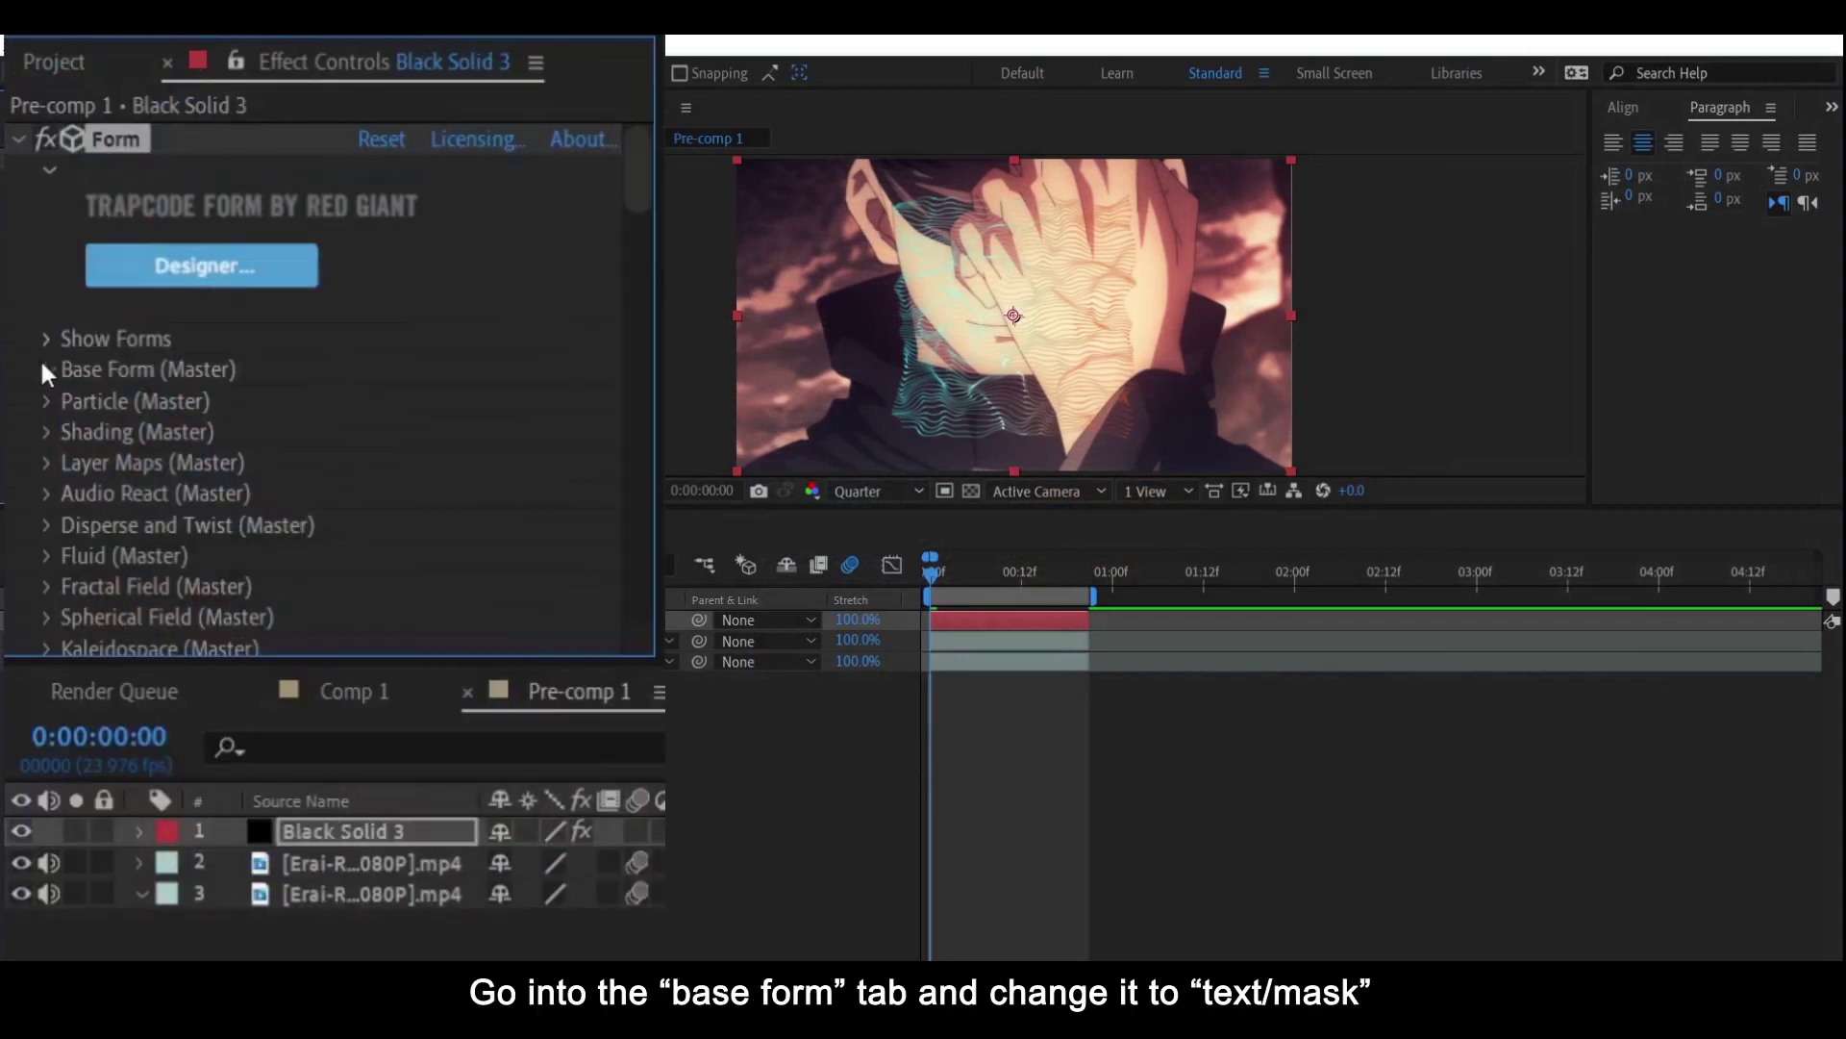
- Set Form's Base Form to Text/Mask
{"action": "left_click", "coordinate": [29, 312]}
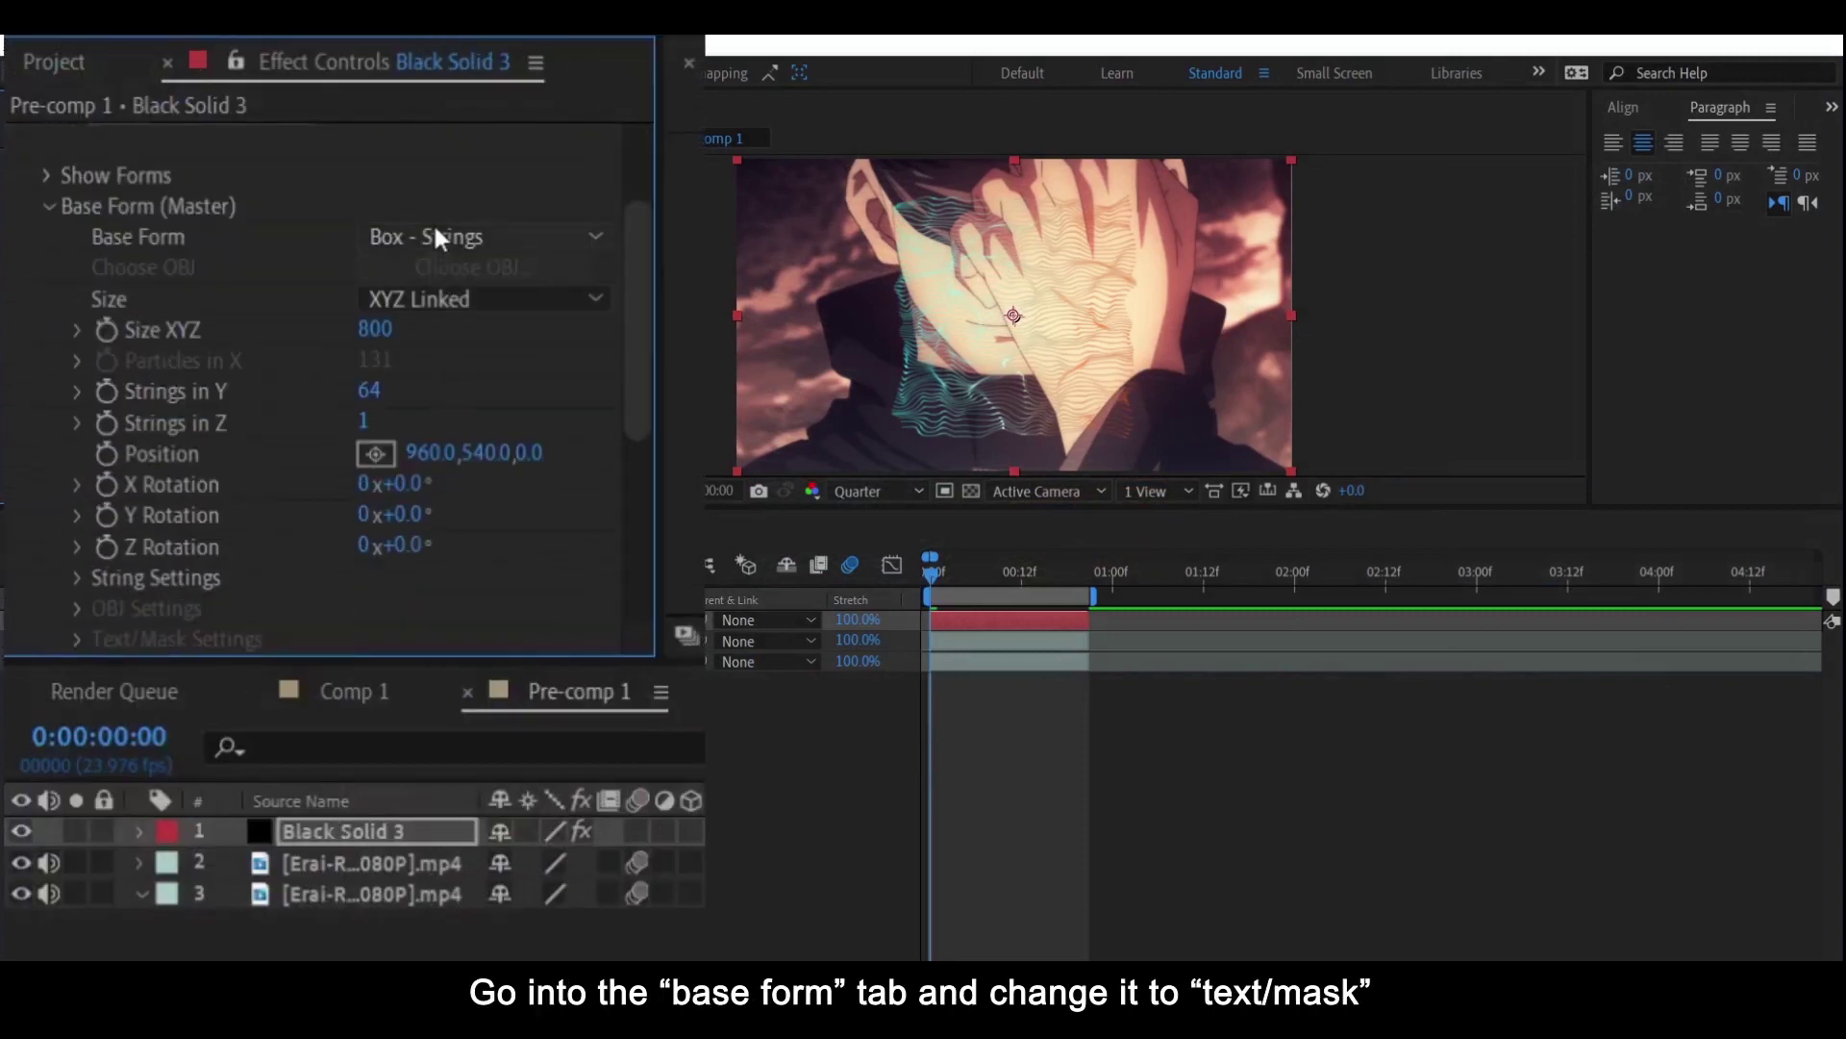
{"action": "left_click", "coordinate": [434, 234]}
{"action": "left_click", "coordinate": [435, 410]}
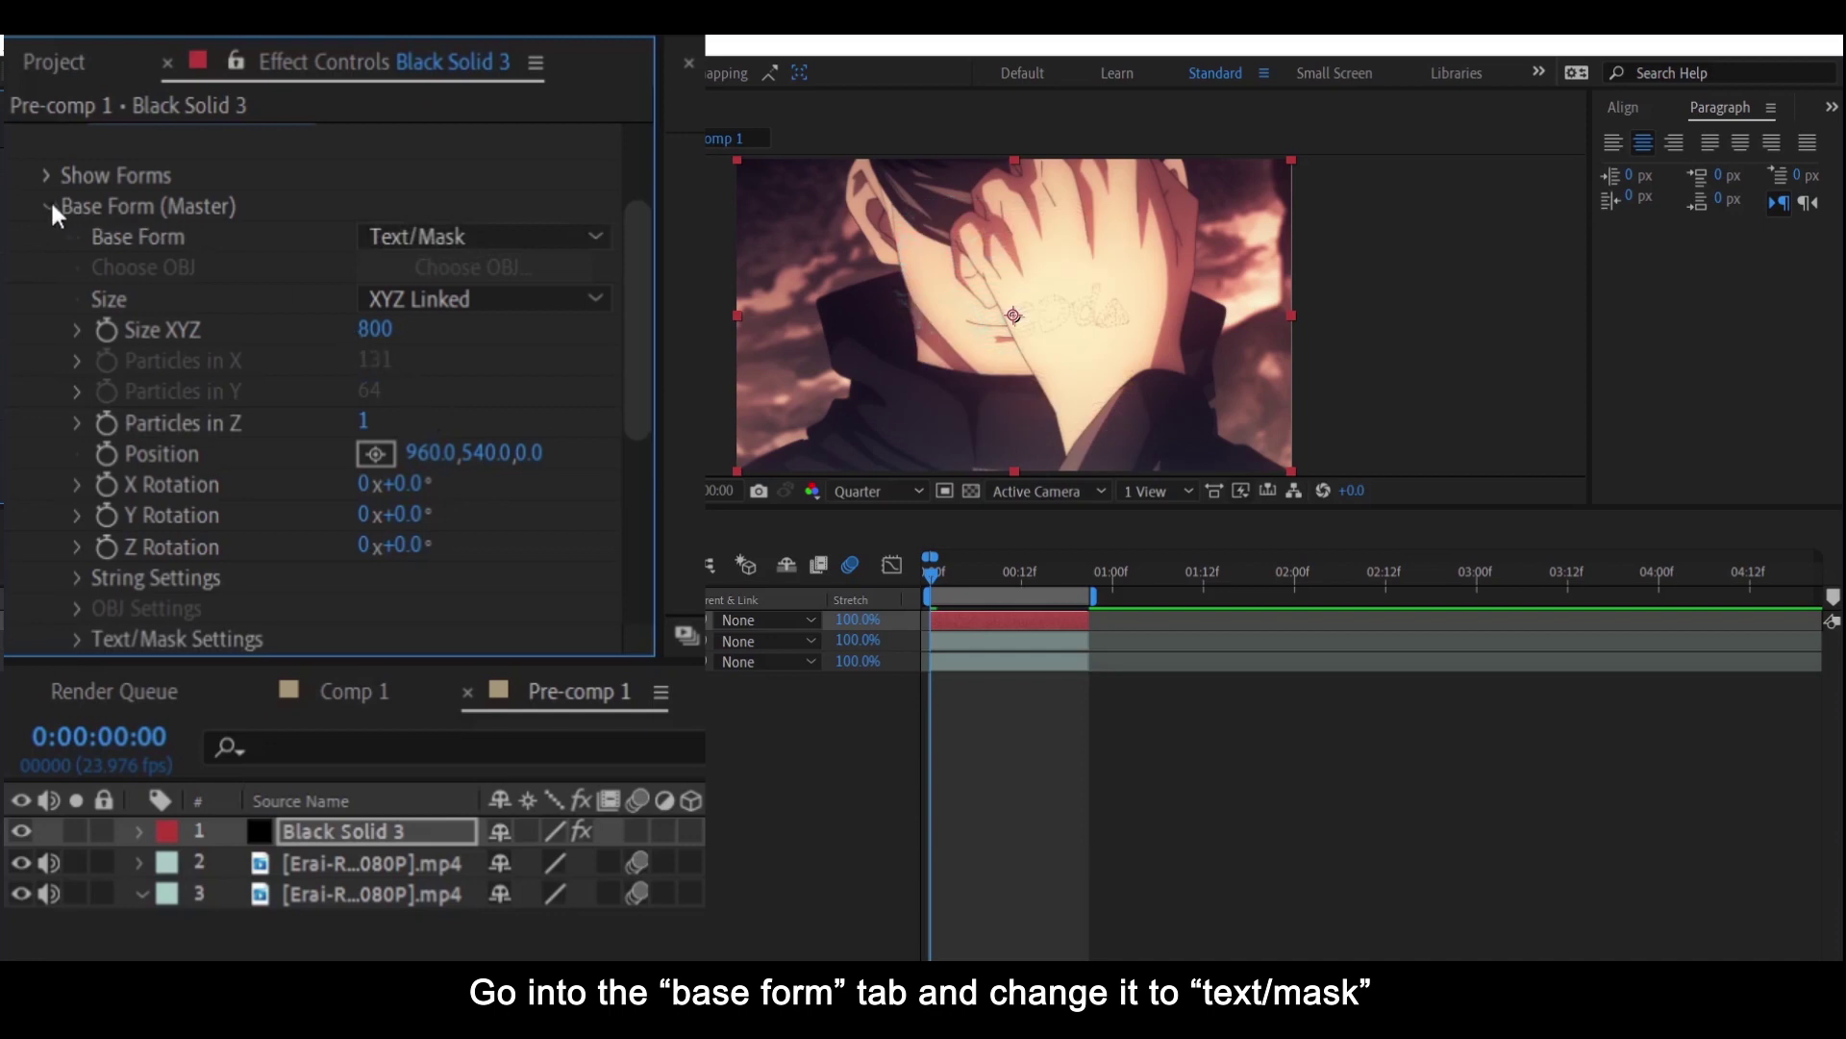
{"action": "left_click_drag", "start_coordinate": [636, 312], "coordinate": [637, 435]}
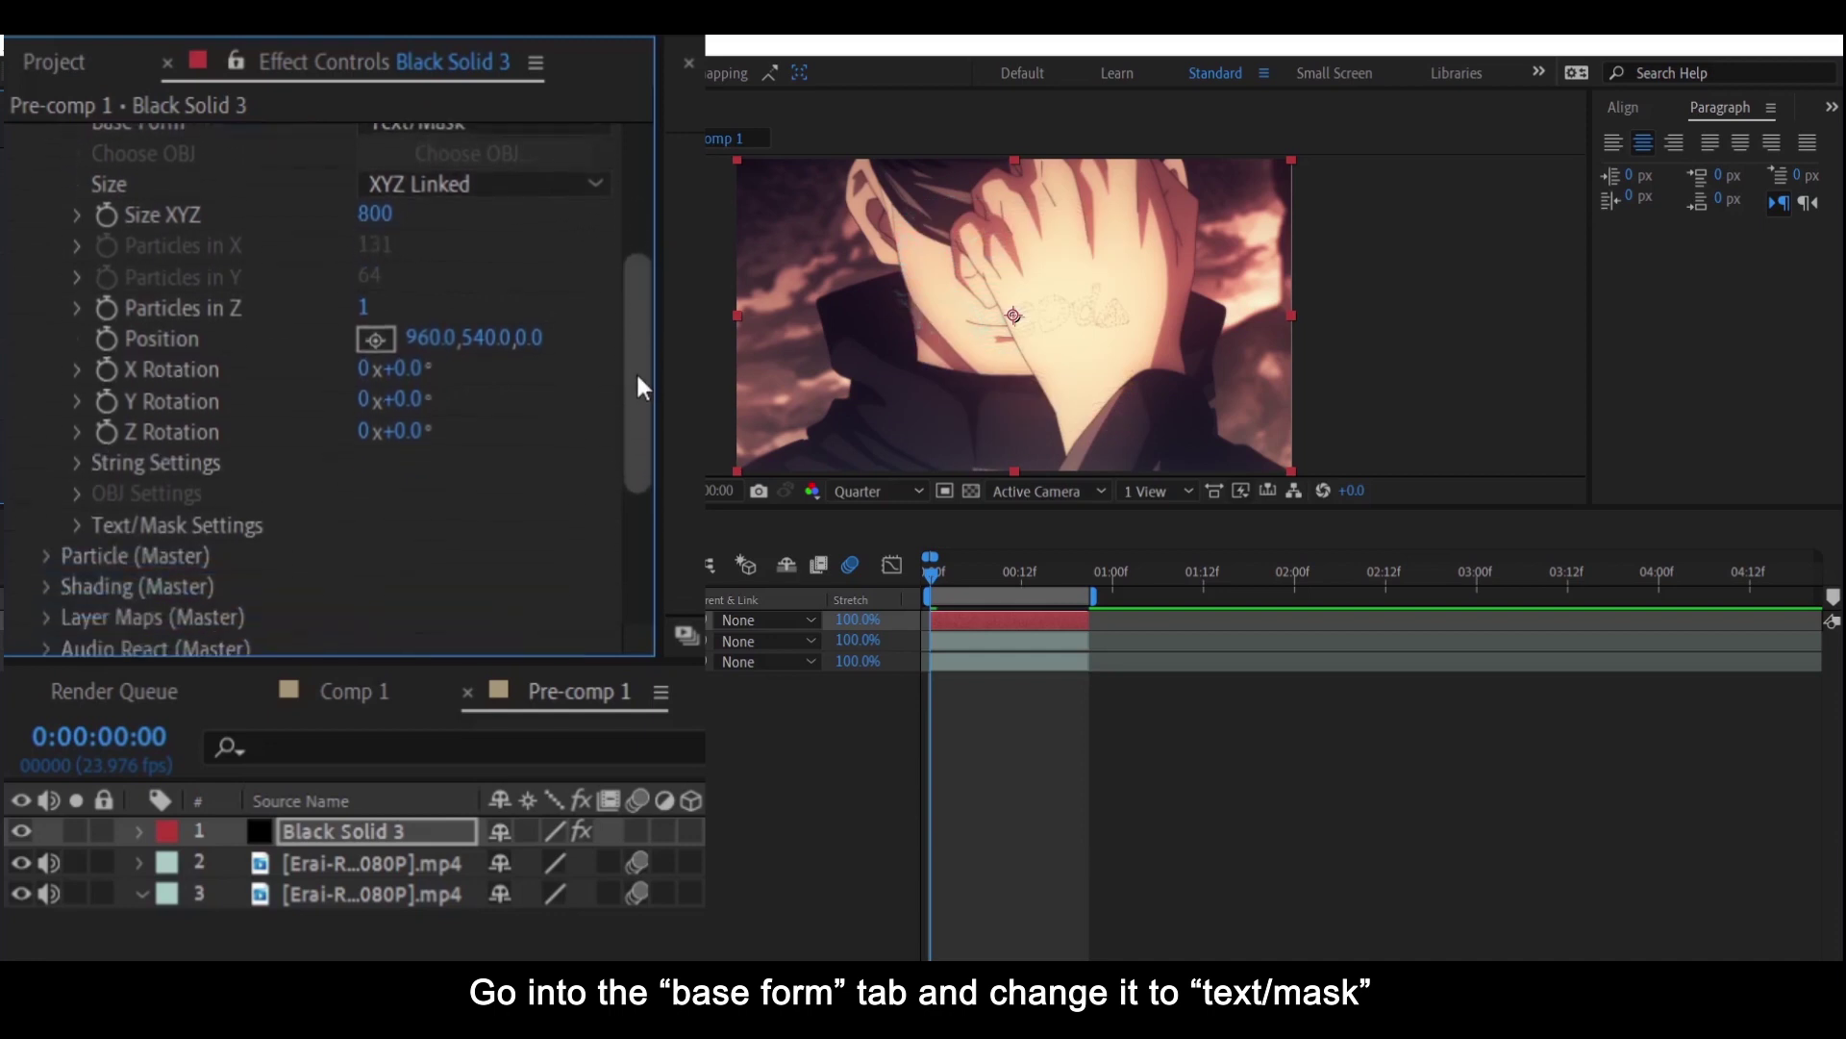
- In Text/Mask Settings, choose the Mask layer as the particle source layer
{"action": "left_click", "coordinate": [76, 369]}
{"action": "scroll", "coordinate": [286, 394], "scroll_direction": "down", "scroll_amount": 1}
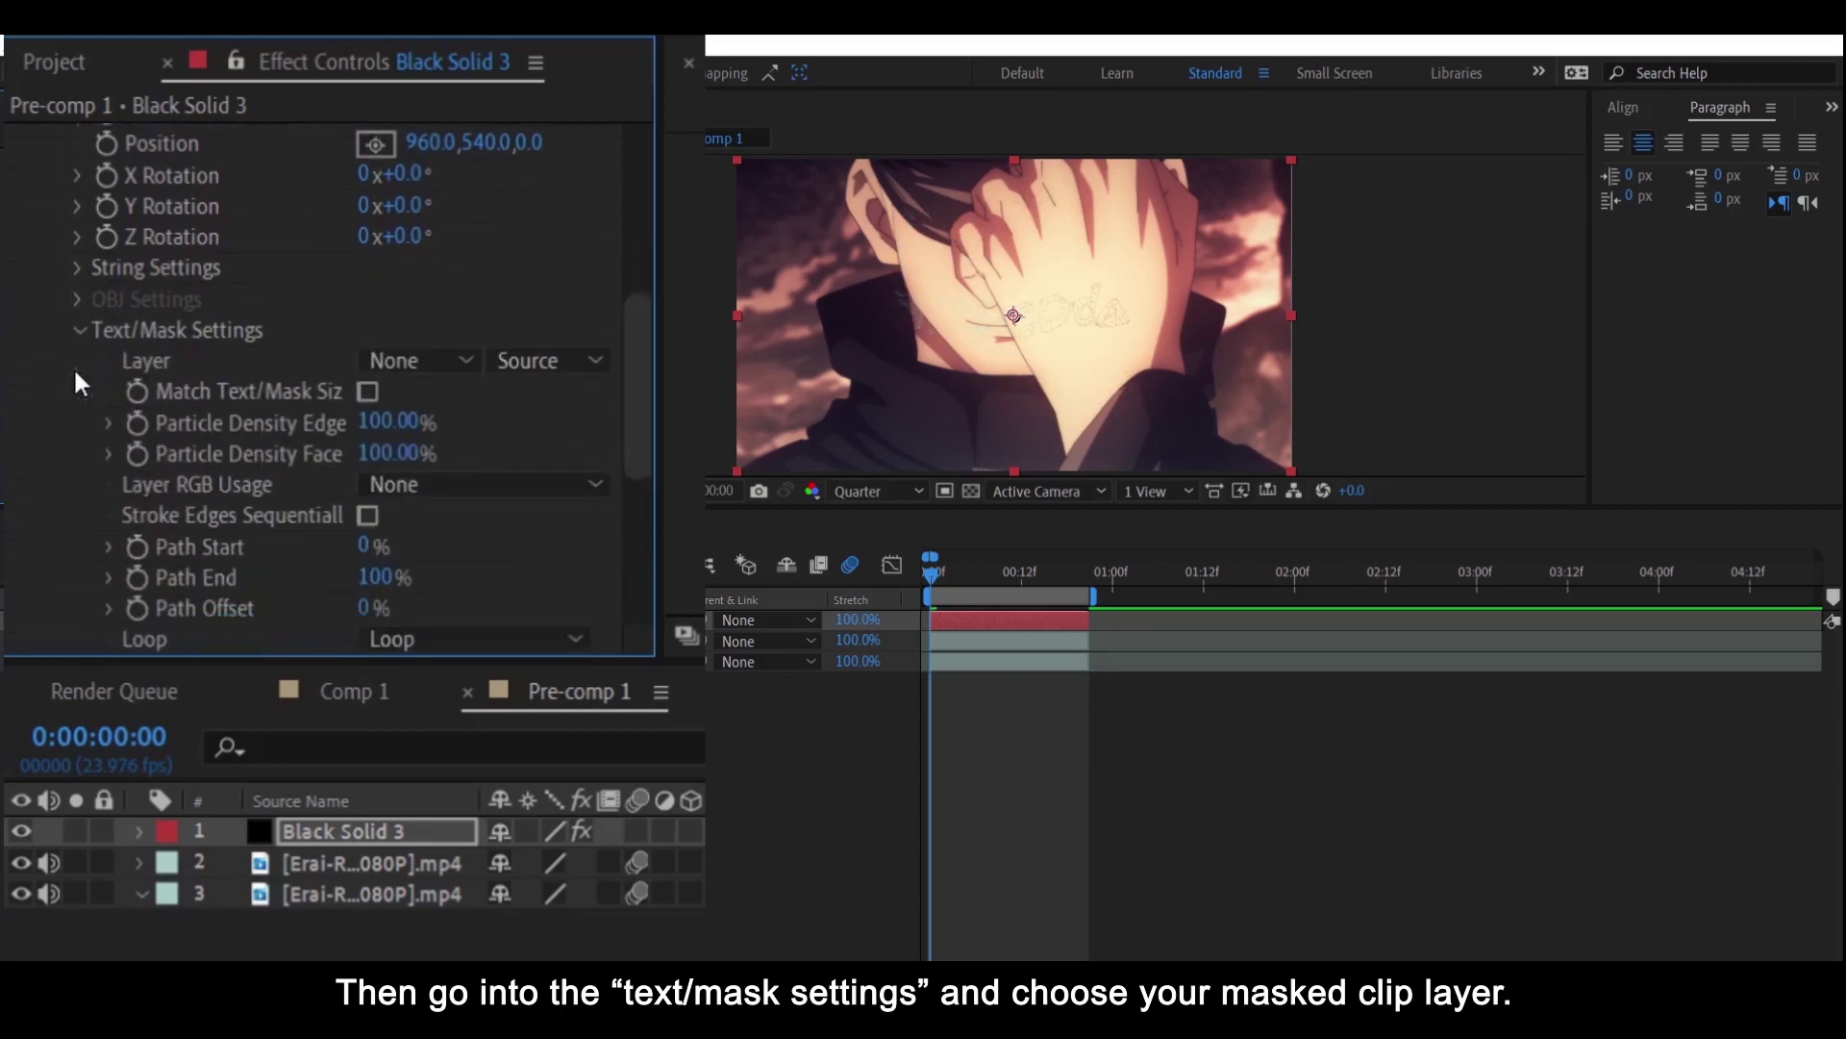
{"action": "left_click", "coordinate": [395, 362]}
{"action": "left_click", "coordinate": [343, 863]}
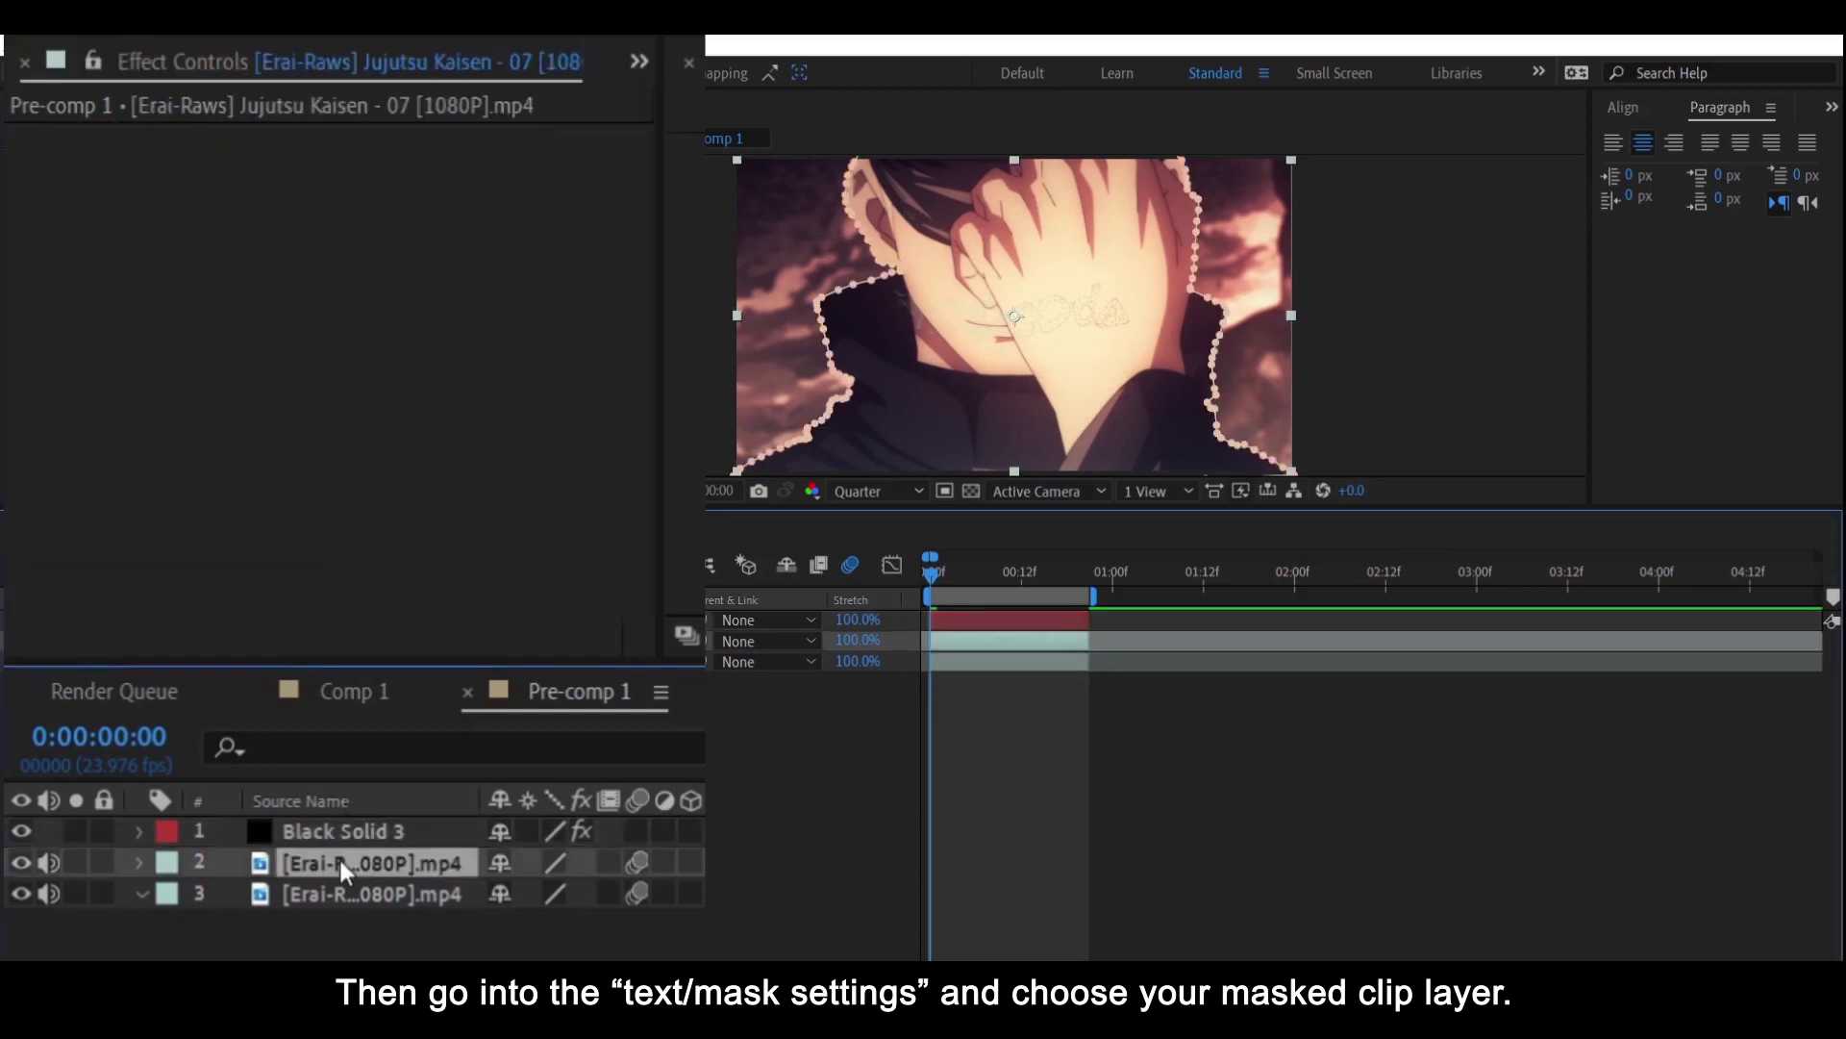
{"action": "left_click", "coordinate": [366, 831]}
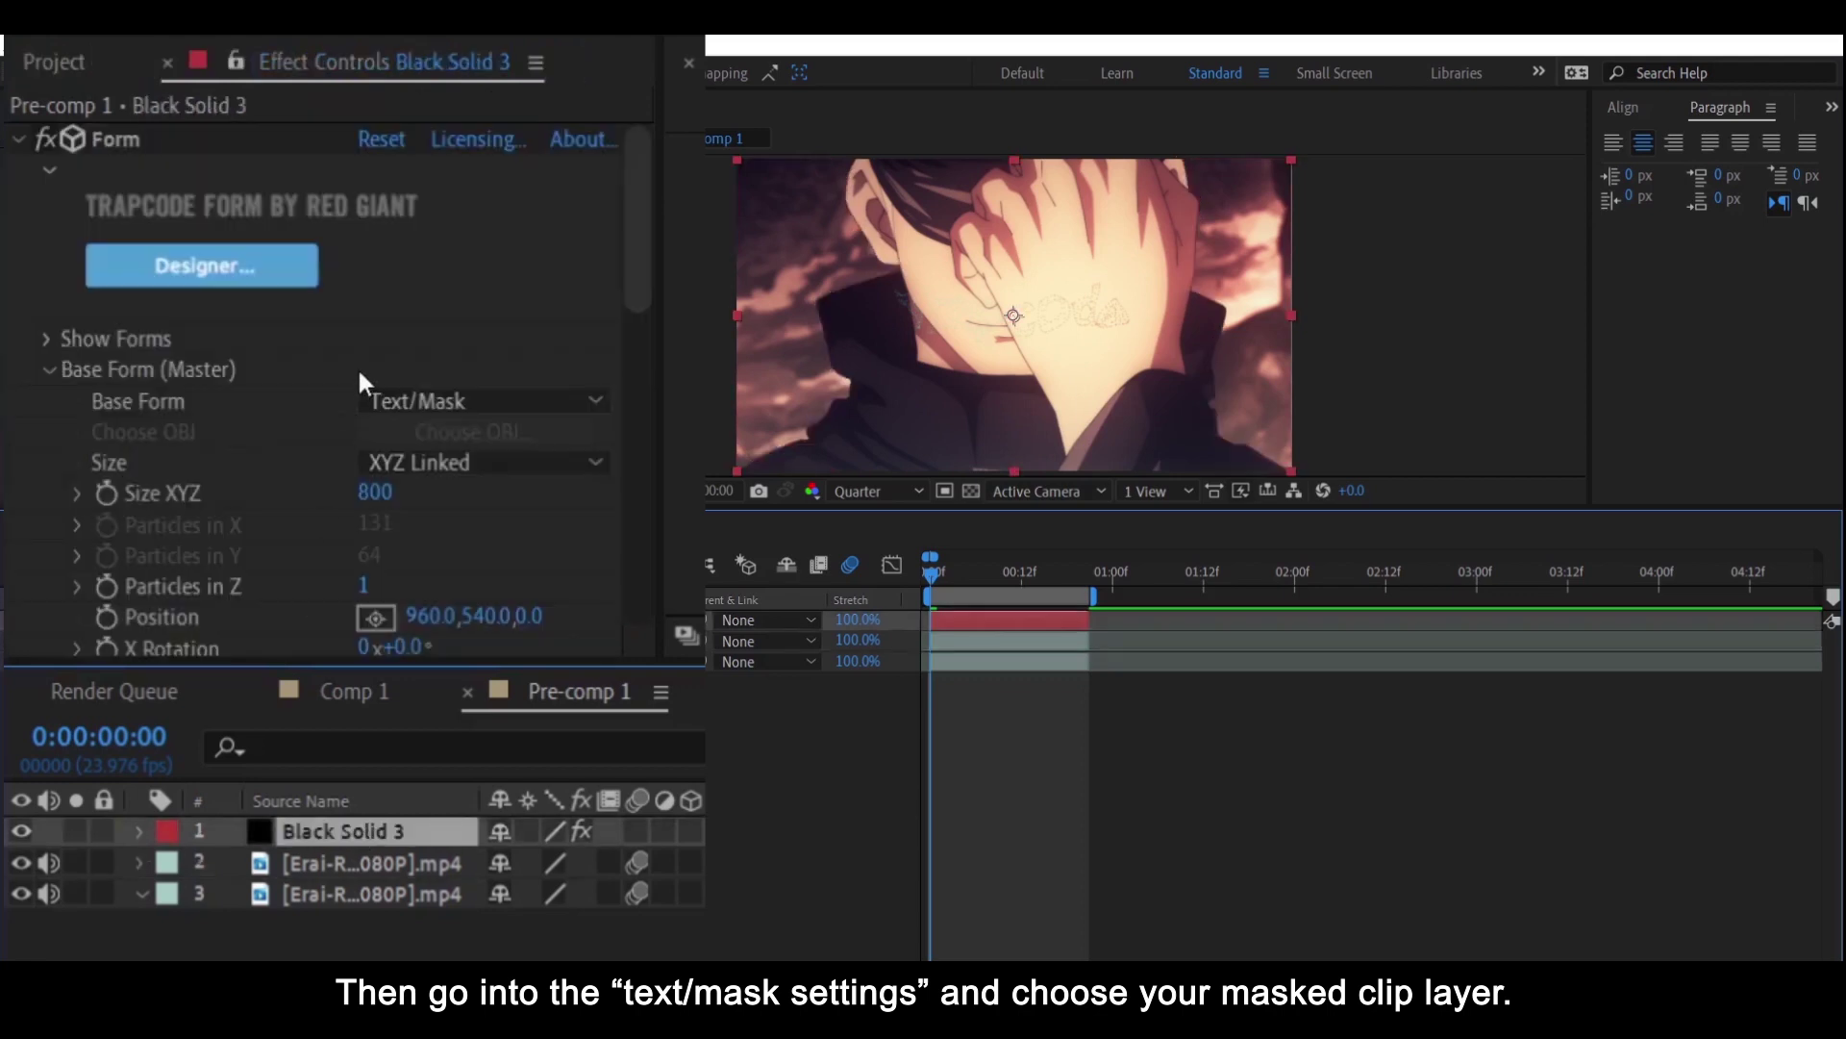
{"action": "left_click_drag", "start_coordinate": [631, 216], "coordinate": [639, 394]}
{"action": "left_click", "coordinate": [376, 305]}
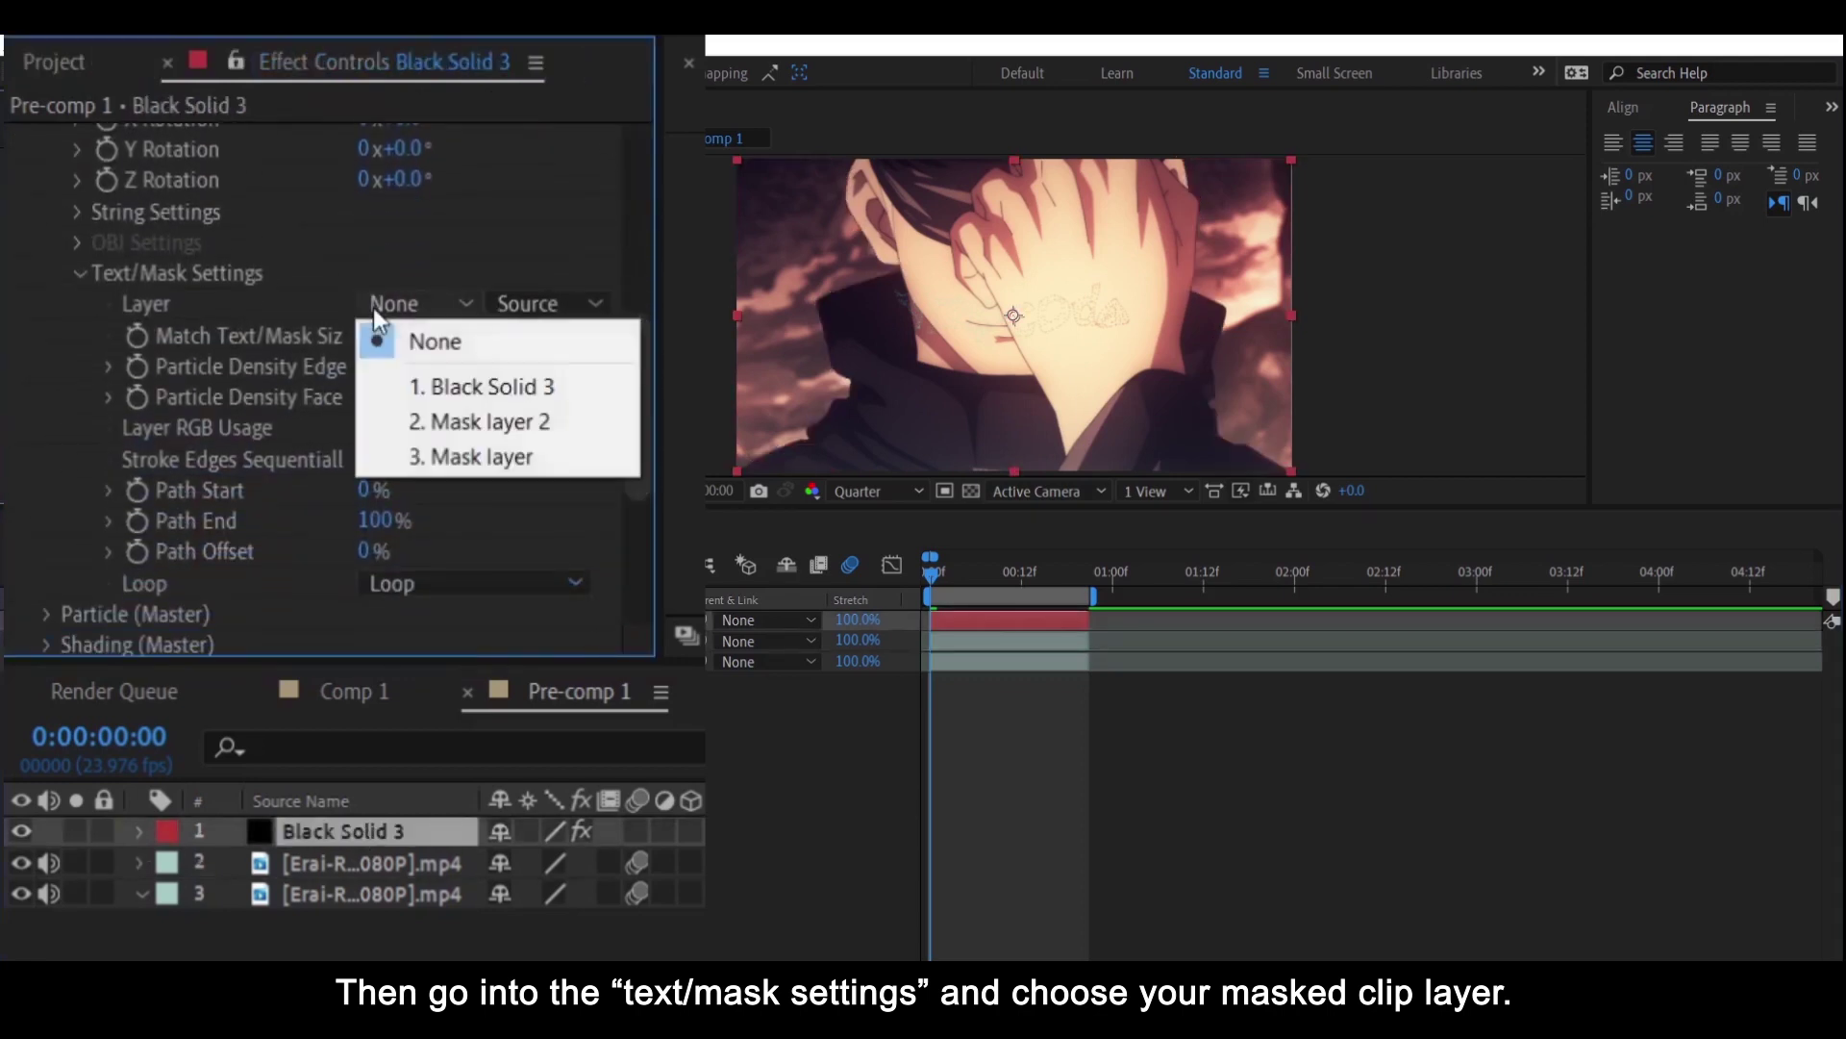
{"action": "left_click", "coordinate": [408, 456]}
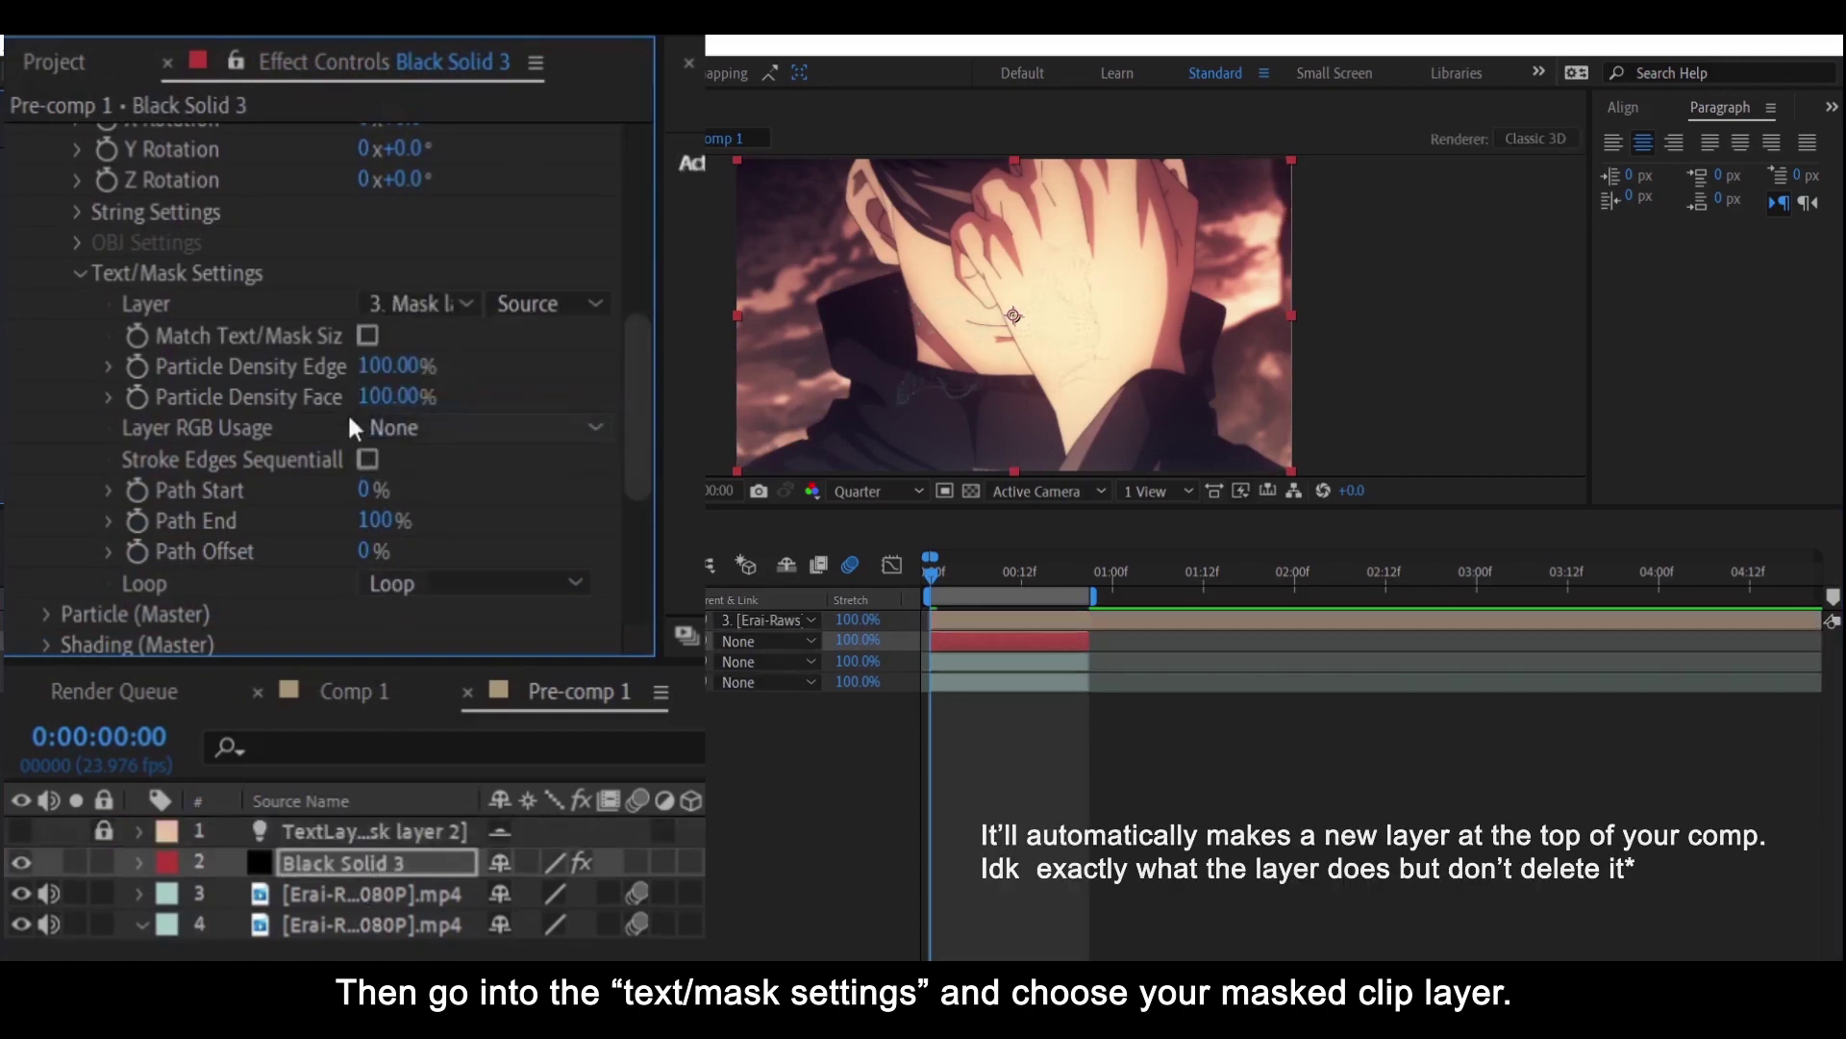
- Enable Match Text/Mask Size and move Black Solid 3 below the masked clip
{"action": "left_click", "coordinate": [367, 336]}
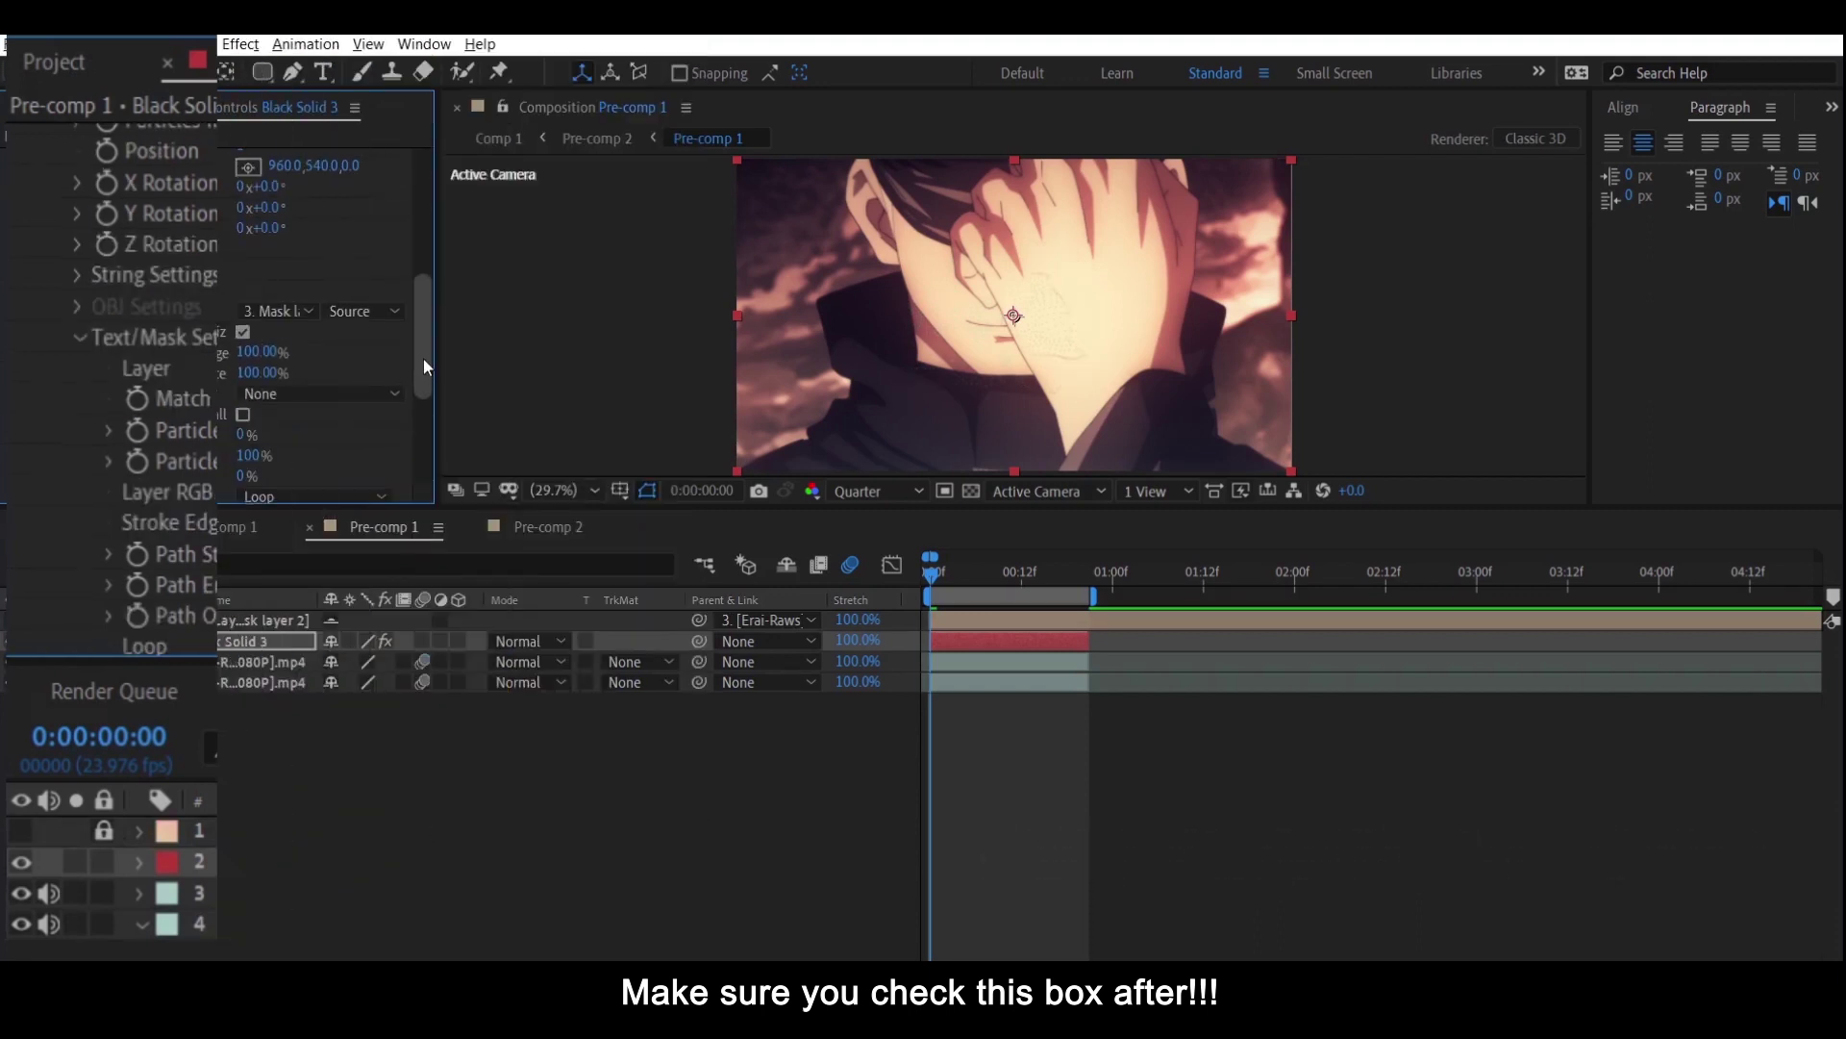
{"action": "left_click", "coordinate": [245, 632]}
{"action": "left_click_drag", "start_coordinate": [234, 643], "coordinate": [234, 680]}
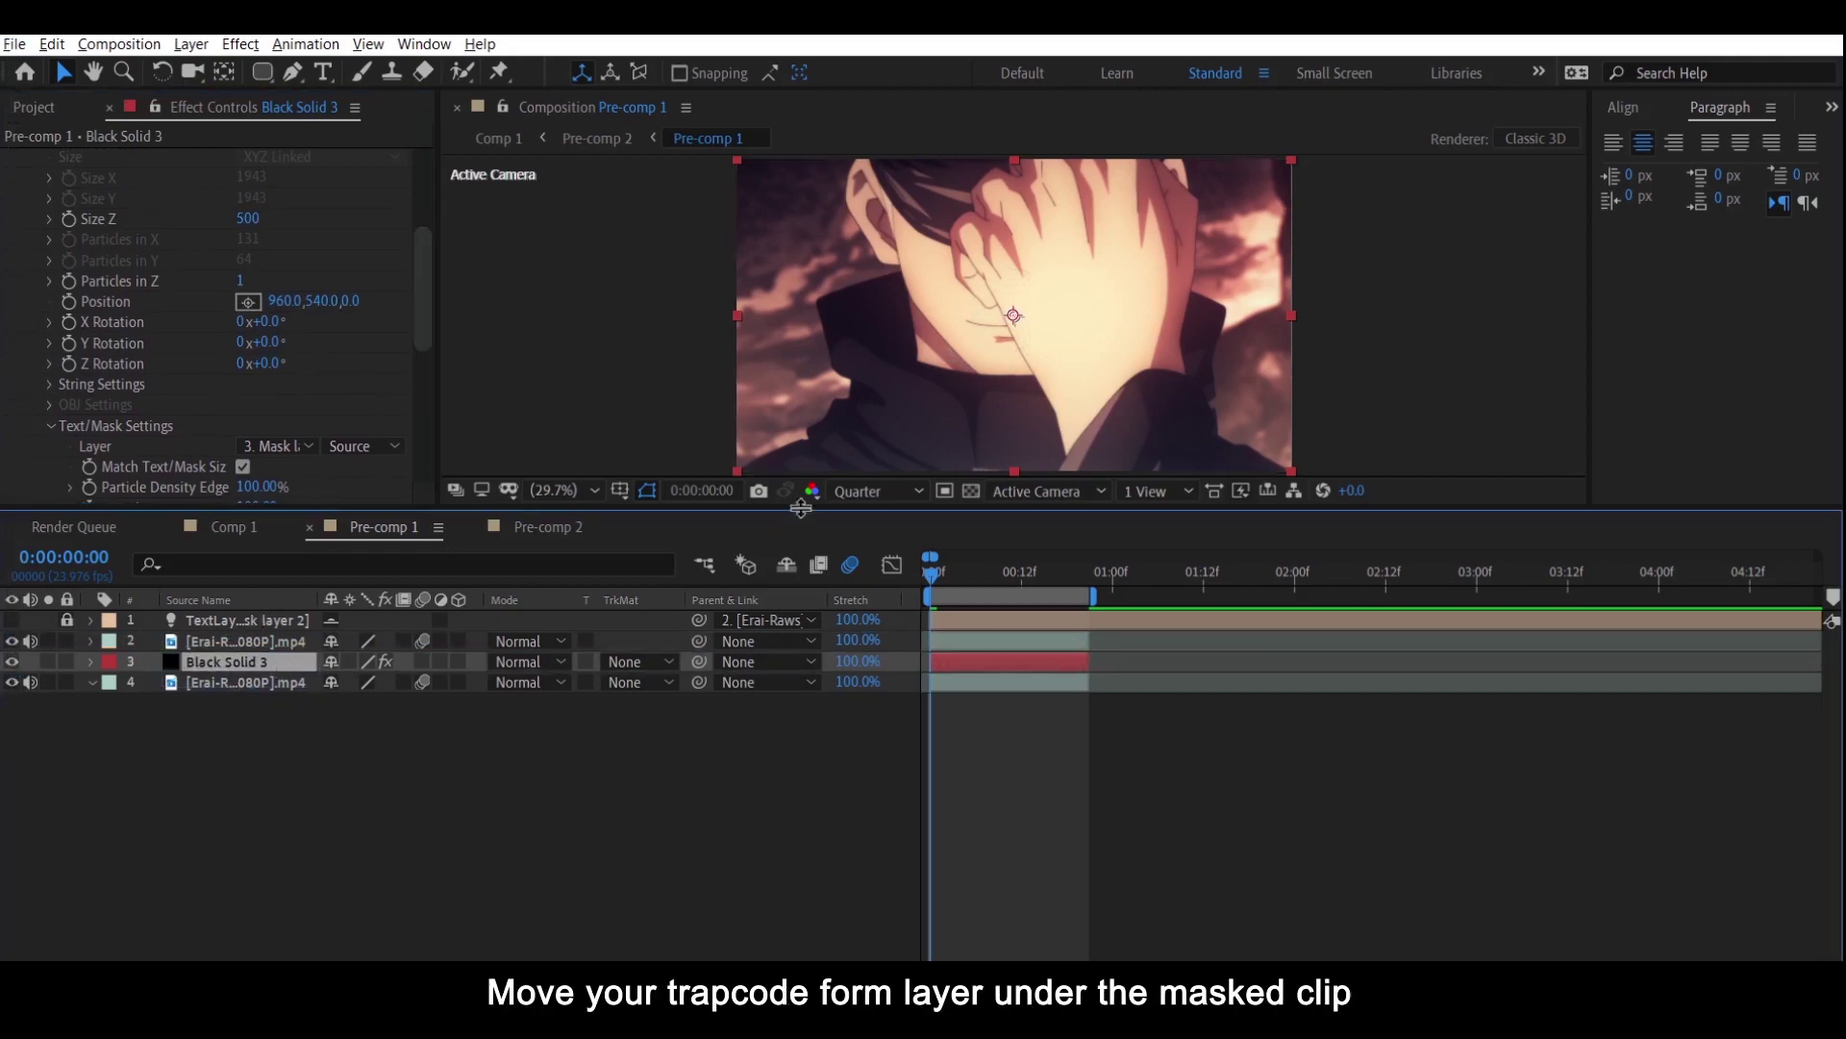
- Set preview resolution to Full and check the effect at frames 12 and 18
{"action": "left_click", "coordinate": [849, 491]}
{"action": "left_click", "coordinate": [858, 550]}
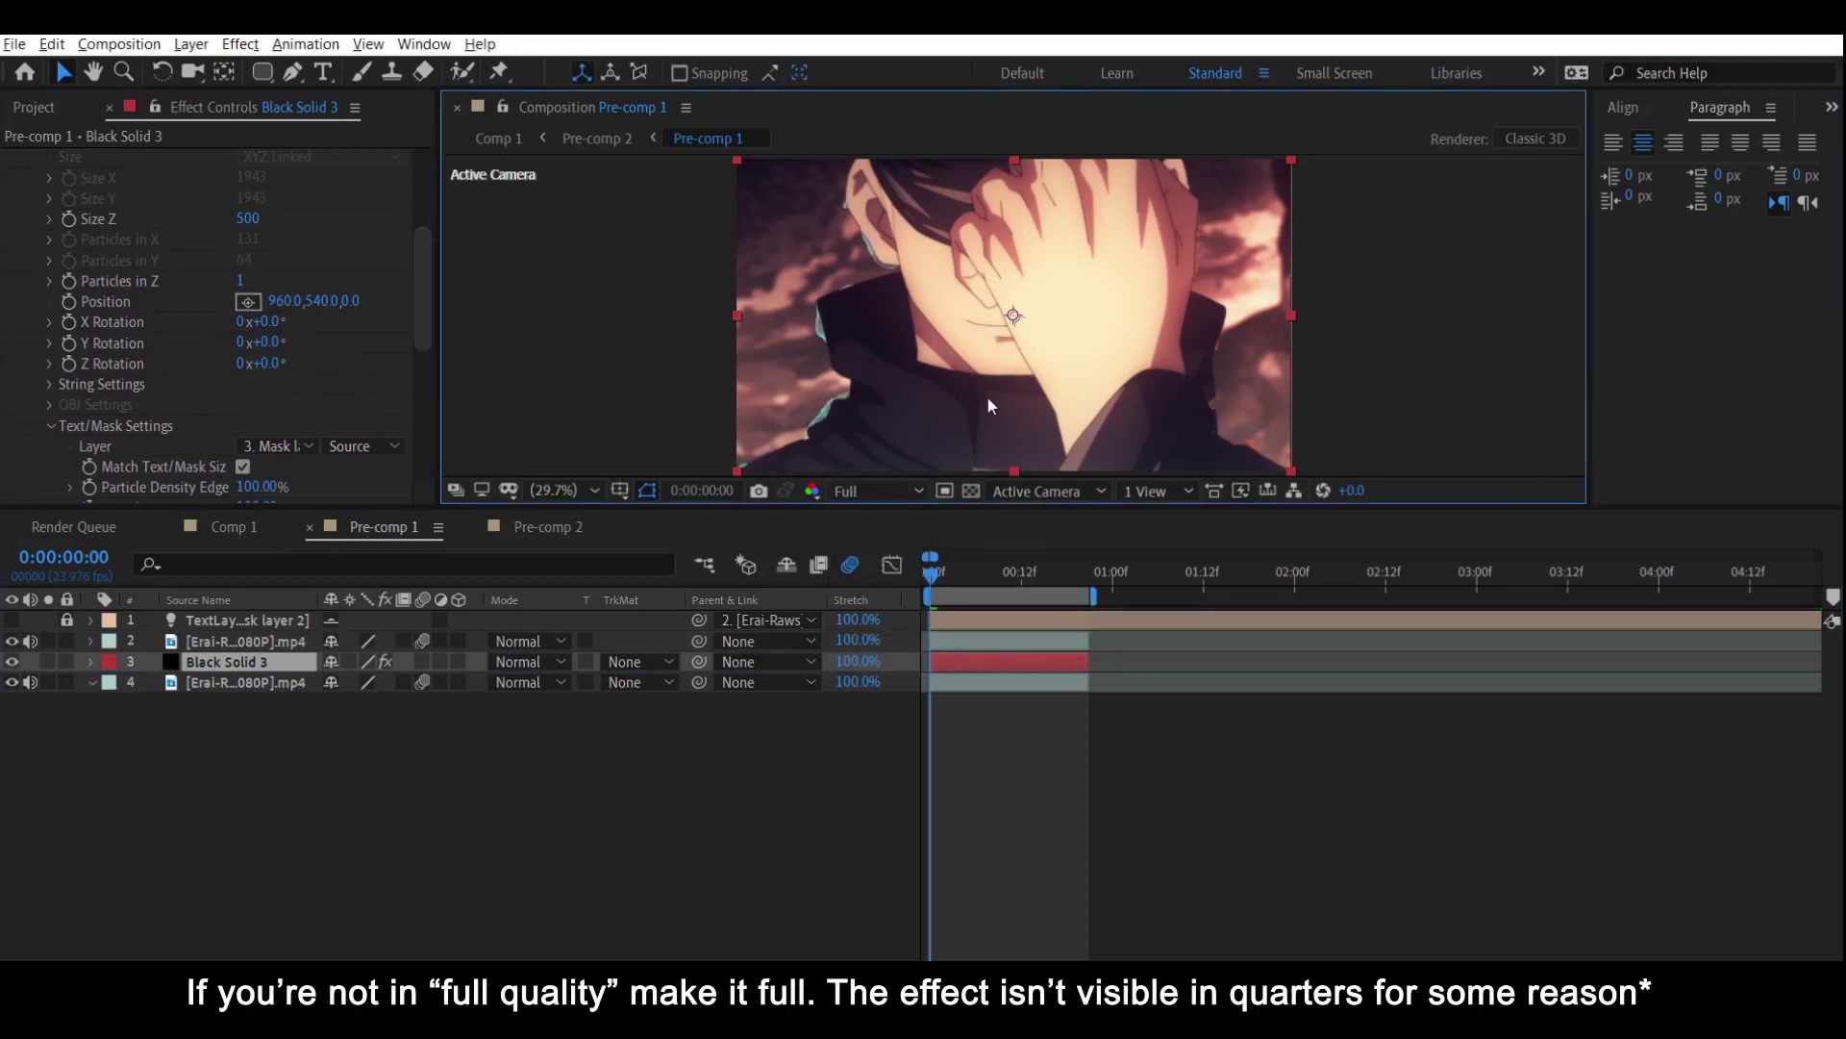
{"action": "left_click", "coordinate": [1021, 569]}
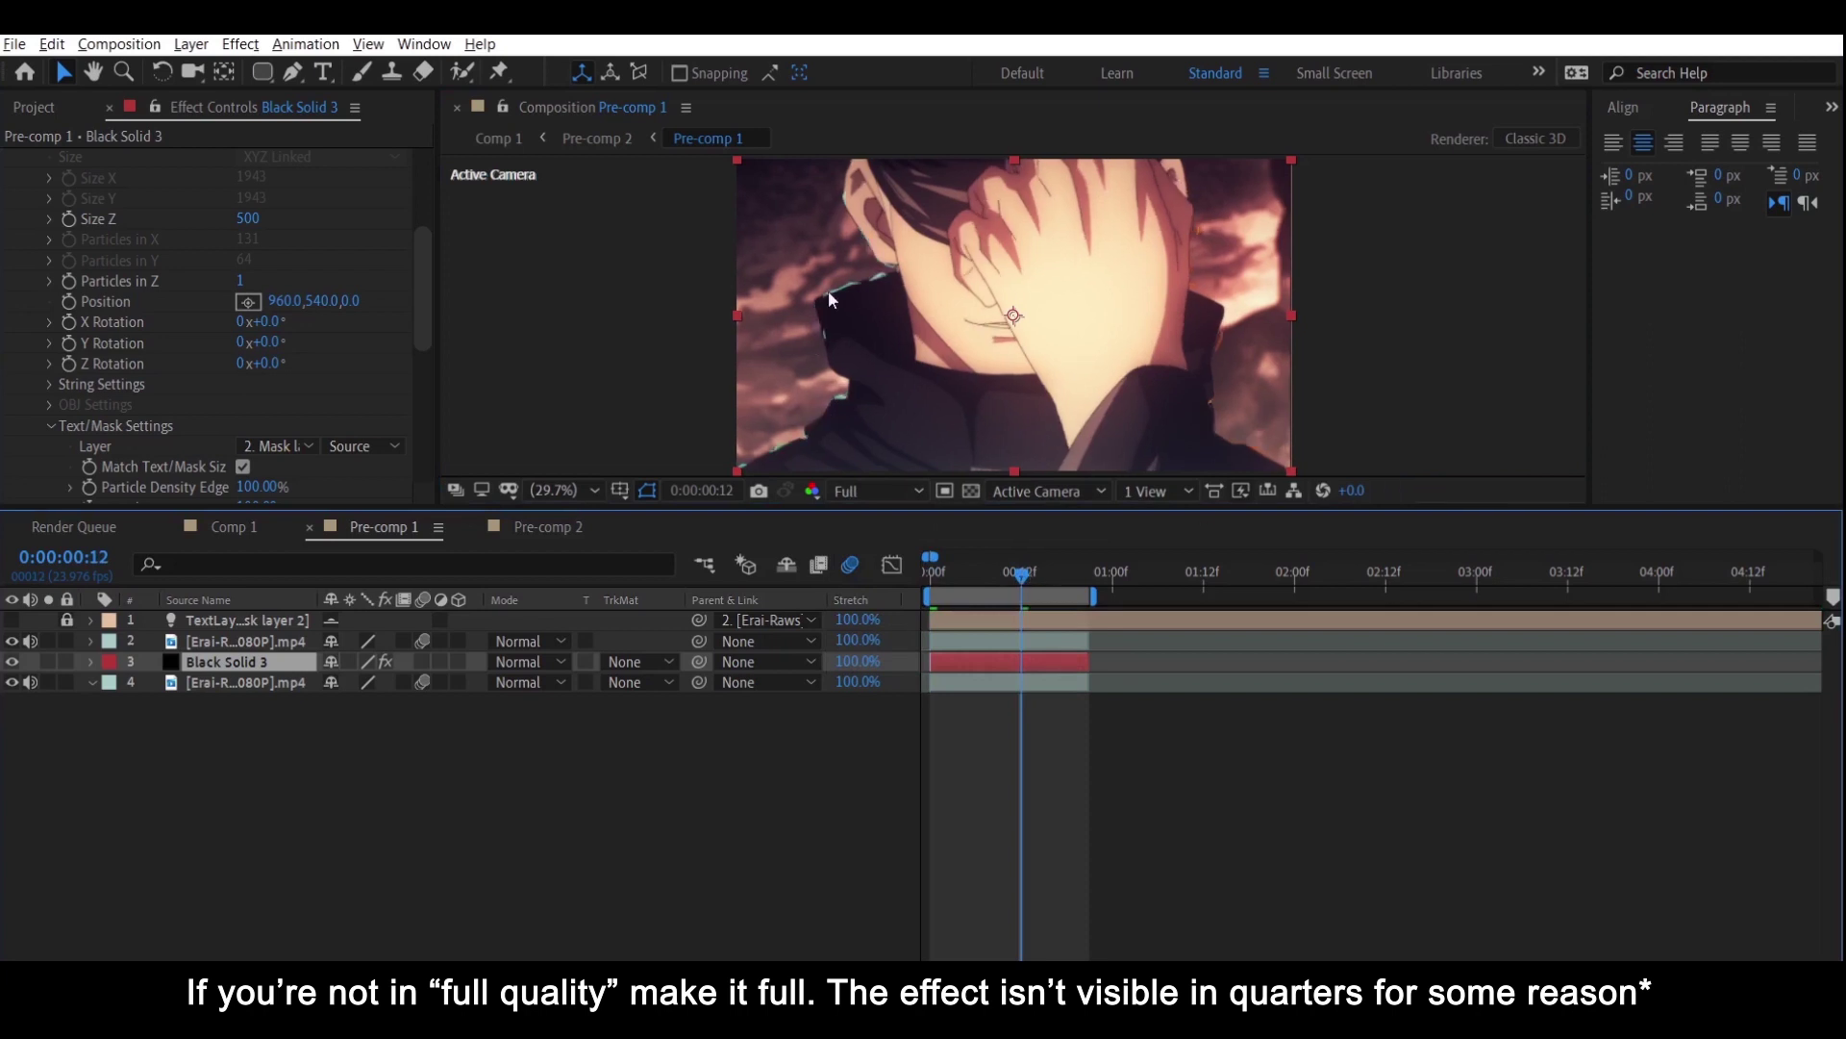
{"action": "left_click", "coordinate": [1069, 583]}
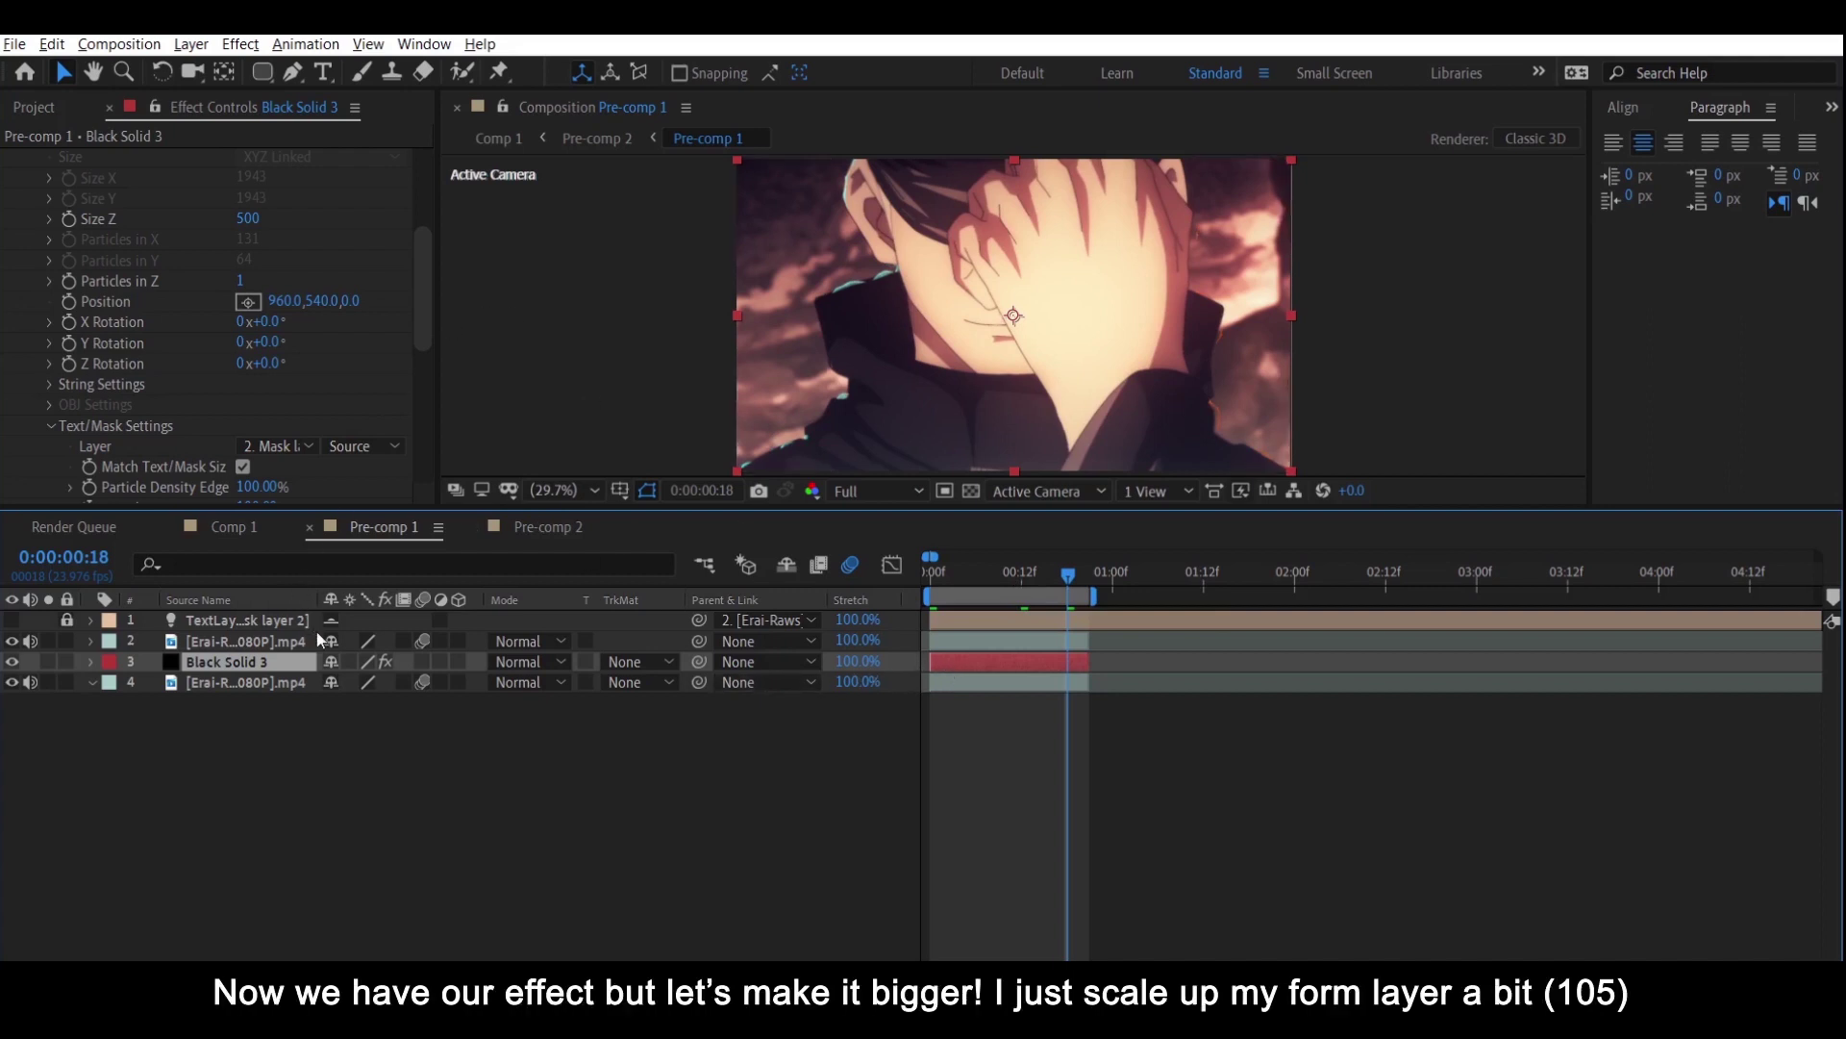
- Set Black Solid 3's Scale to 105% and preview the outline at frames 4, 17 and 5
{"action": "key", "text": "s"}
{"action": "type", "text": "105"}
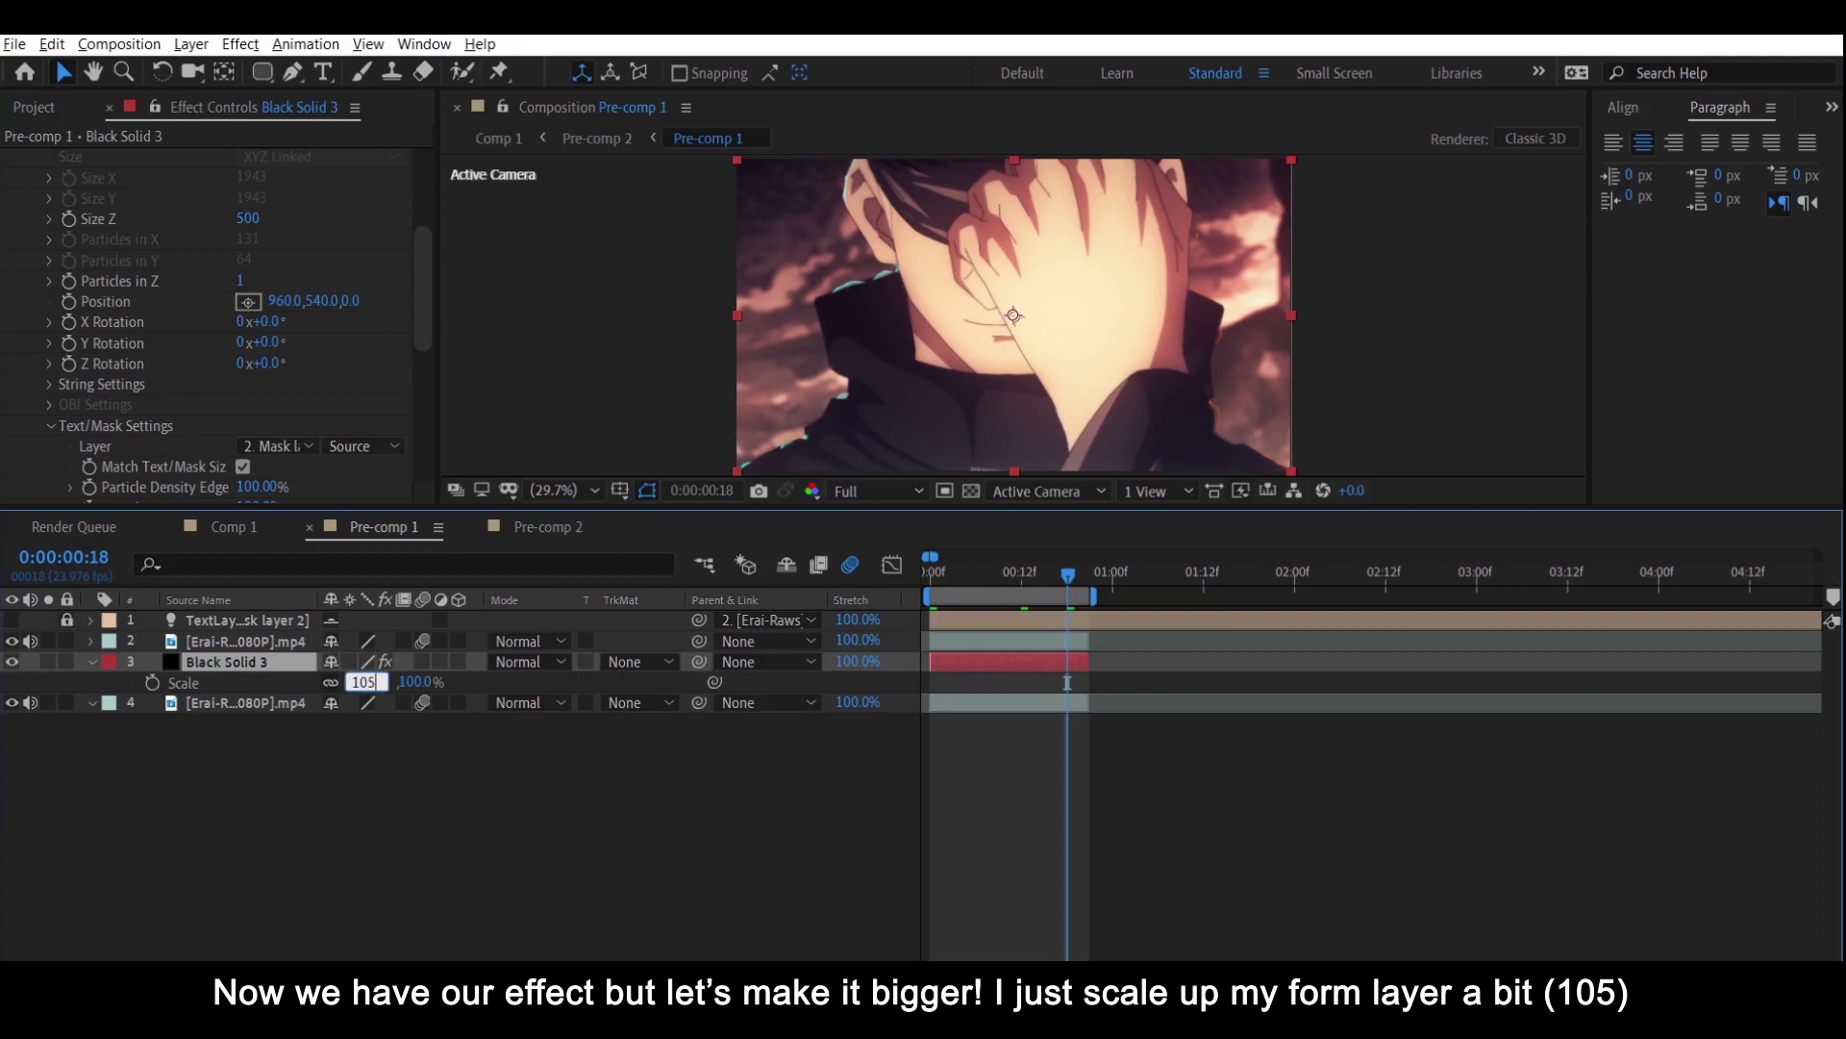
{"action": "key", "text": "Return"}
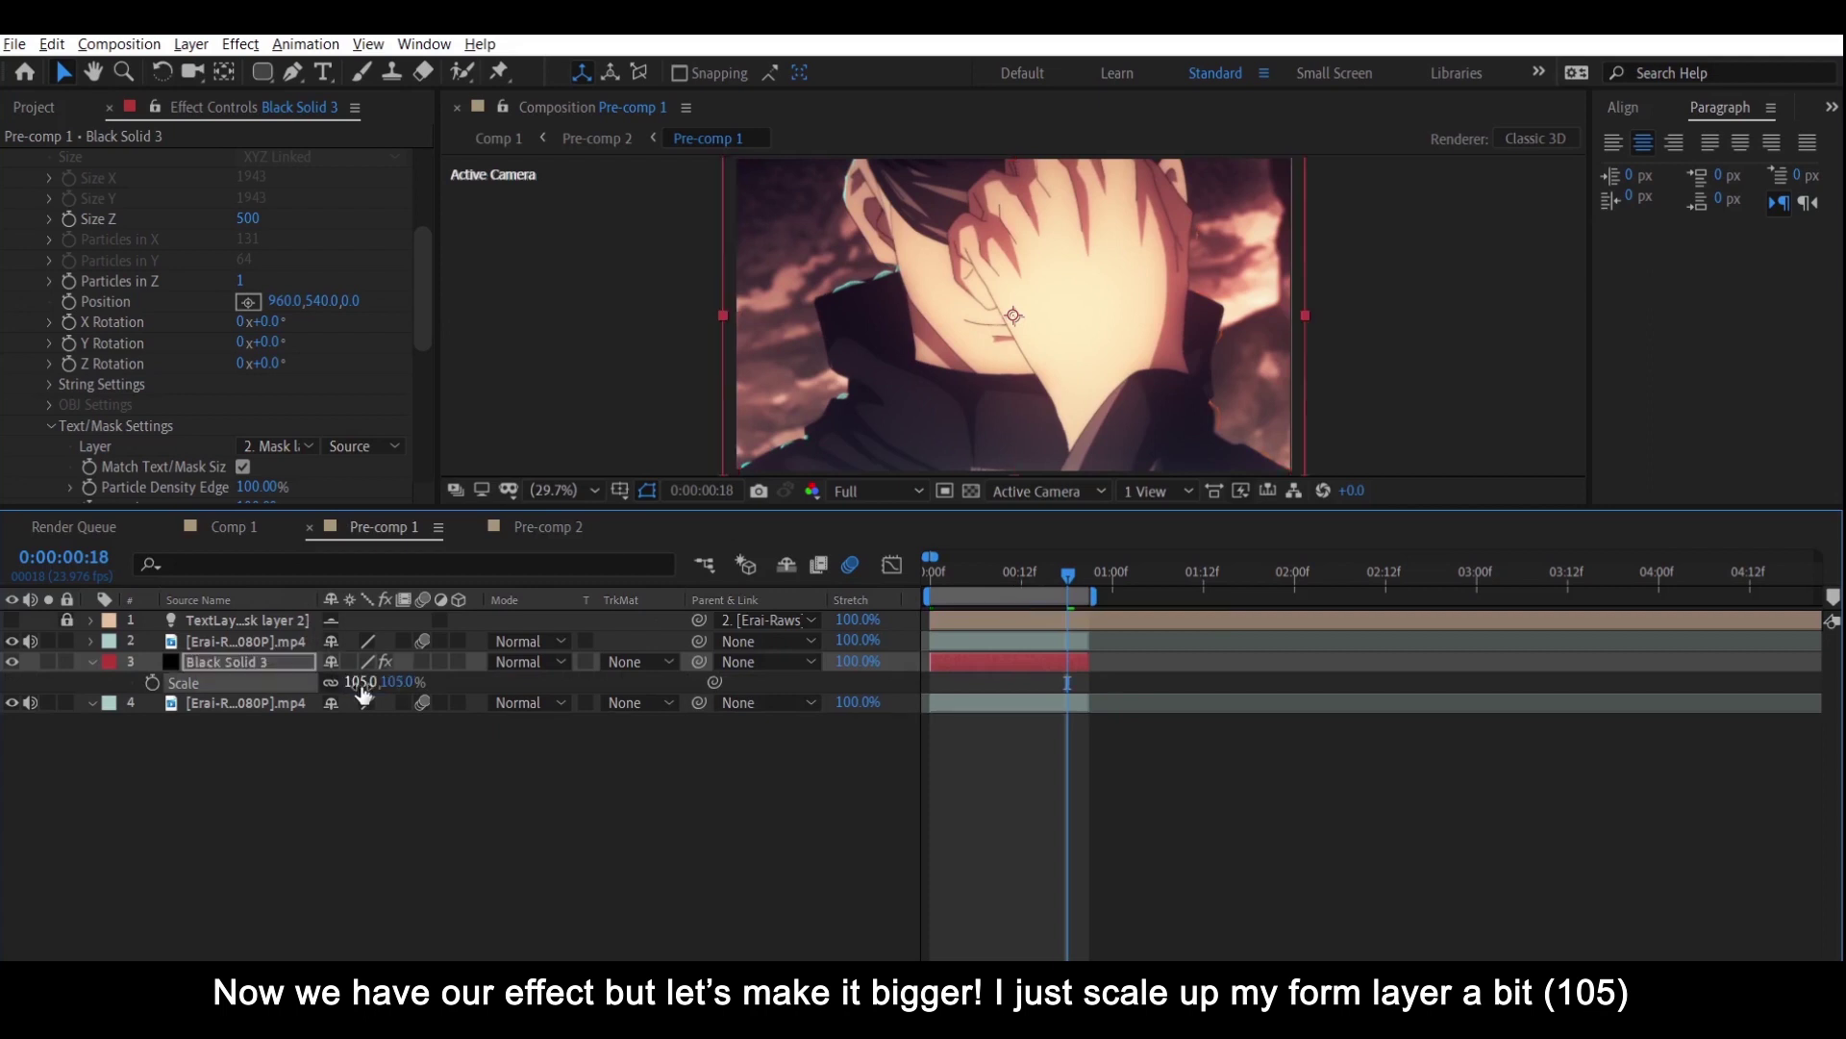
{"action": "left_click", "coordinate": [969, 790]}
{"action": "left_click", "coordinate": [961, 579]}
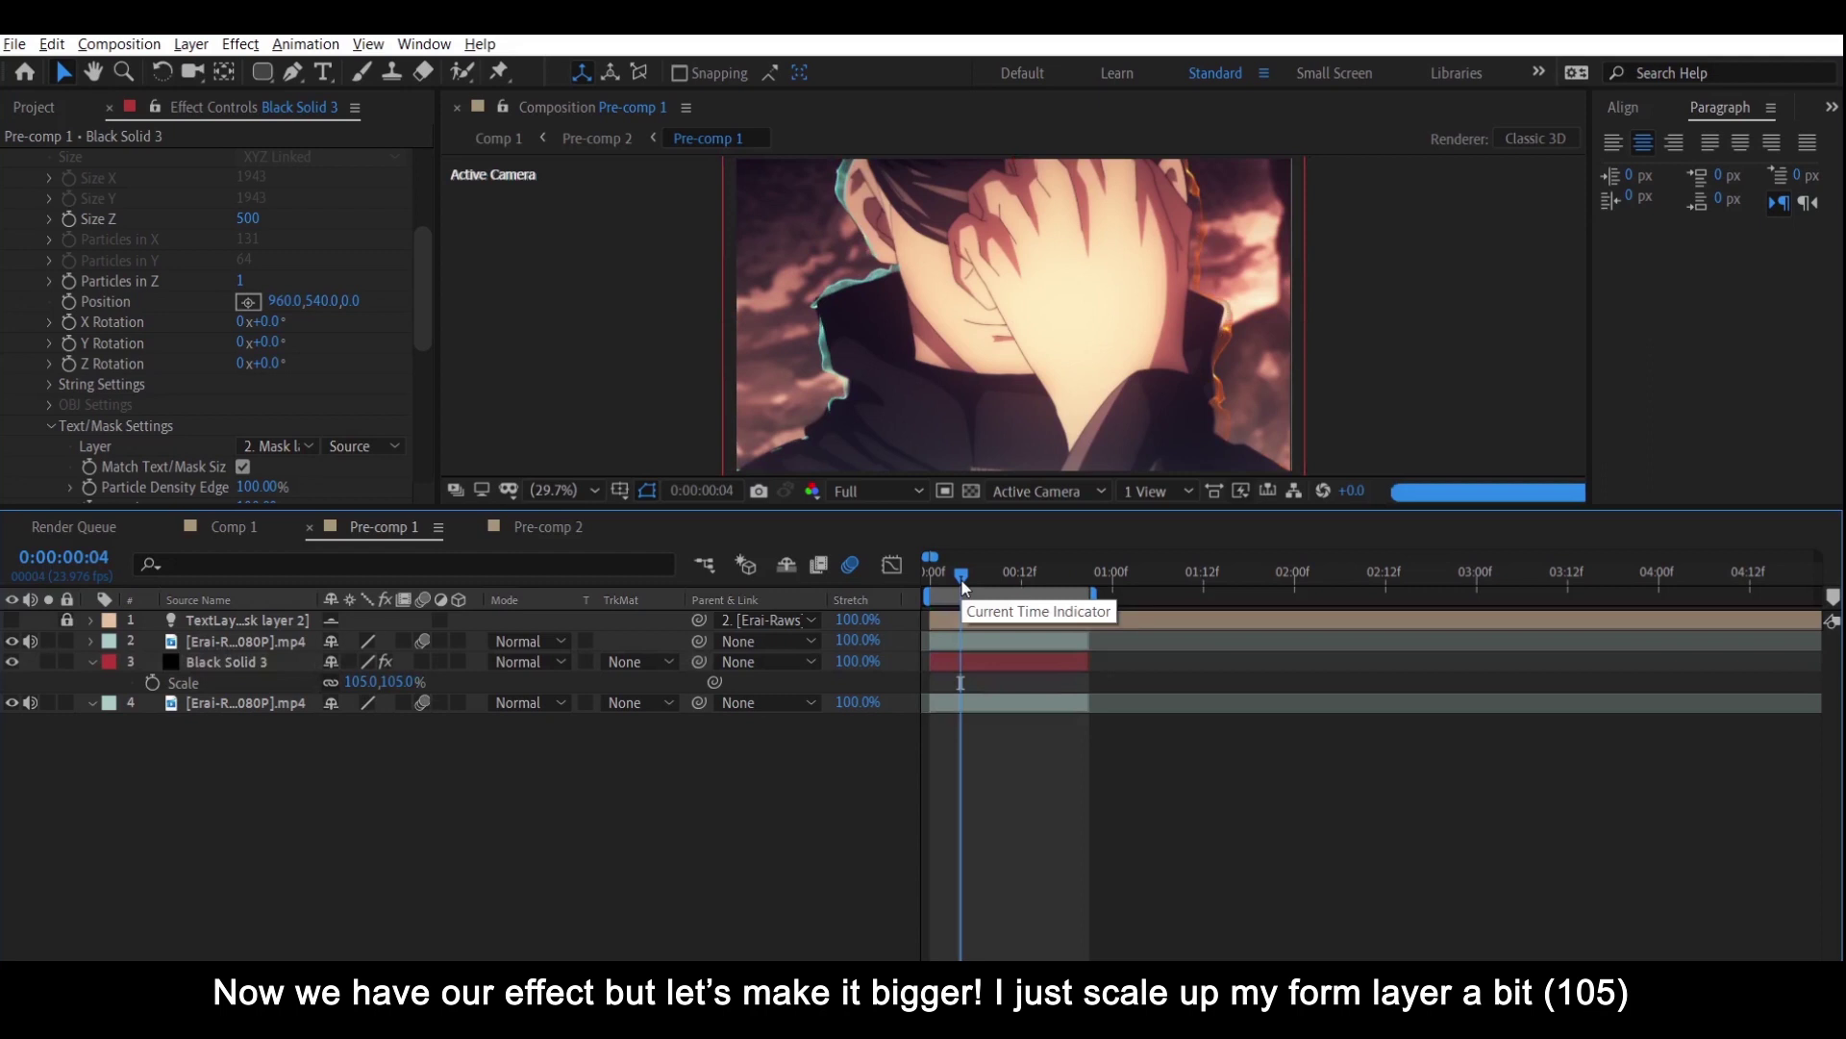
{"action": "left_click", "coordinate": [1060, 574]}
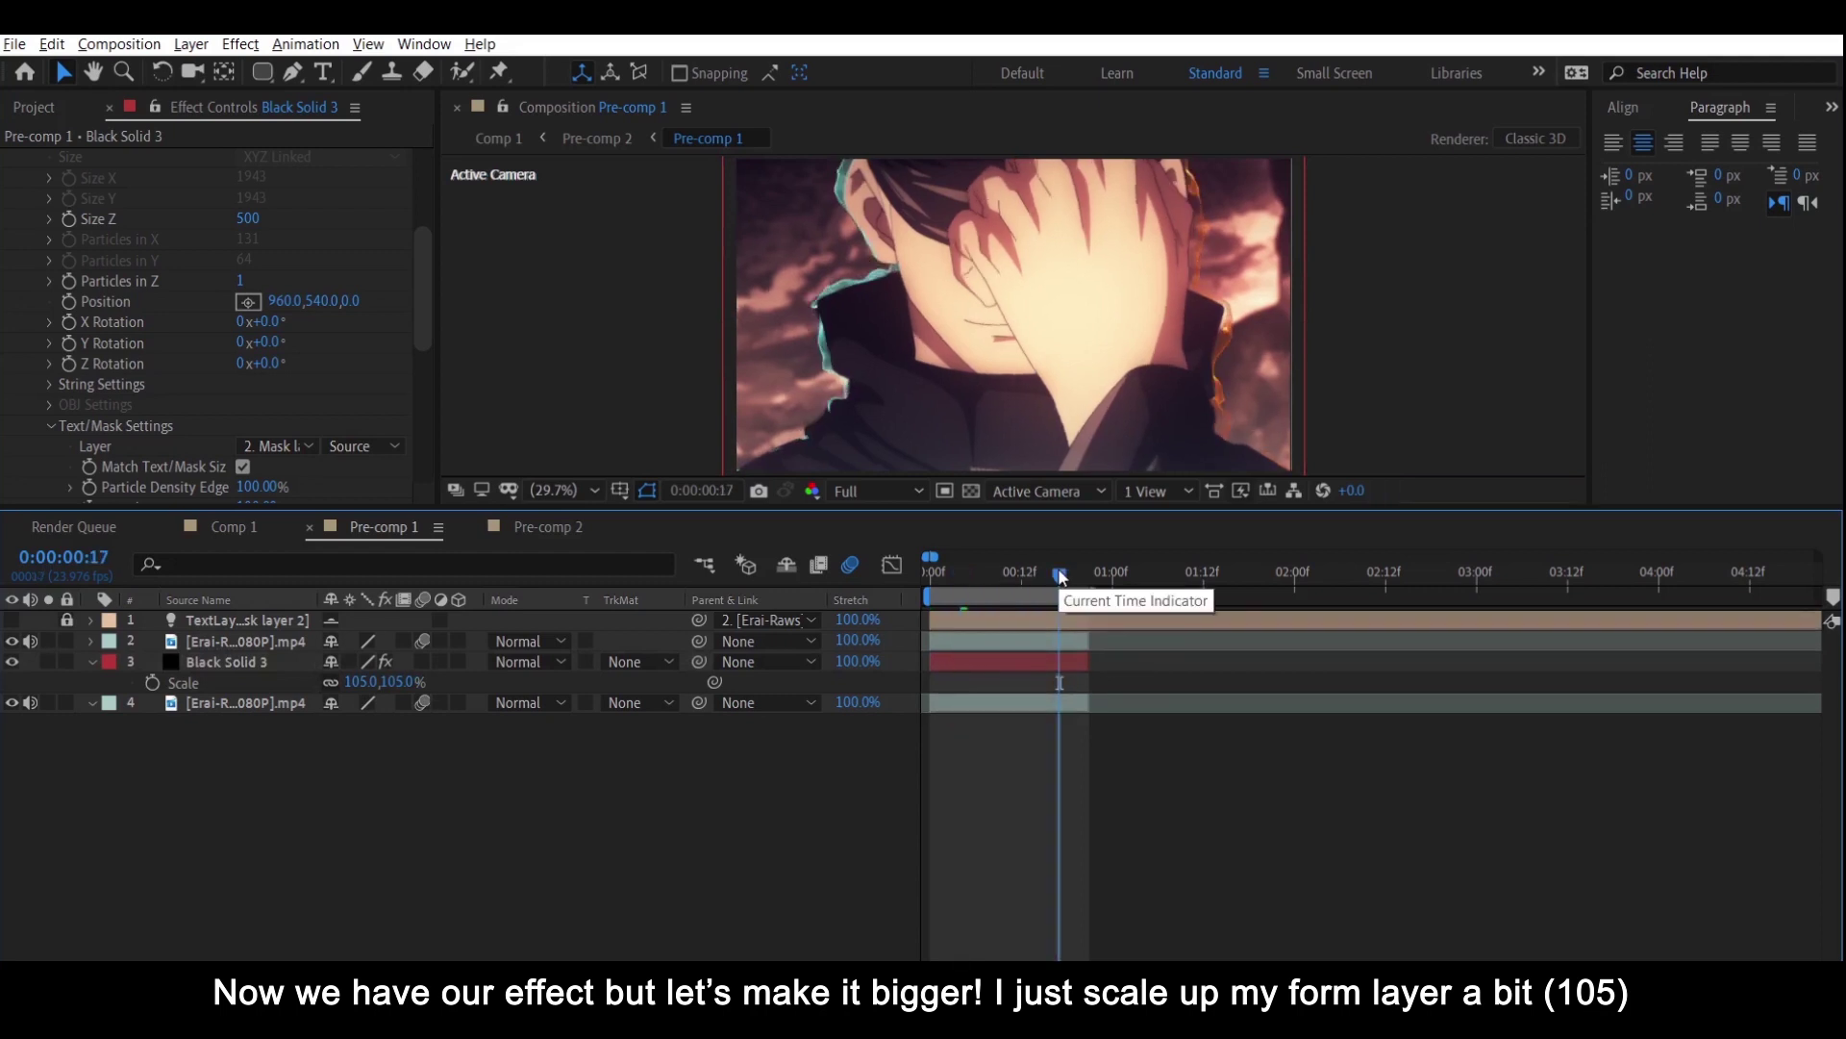
{"action": "left_click", "coordinate": [970, 573]}
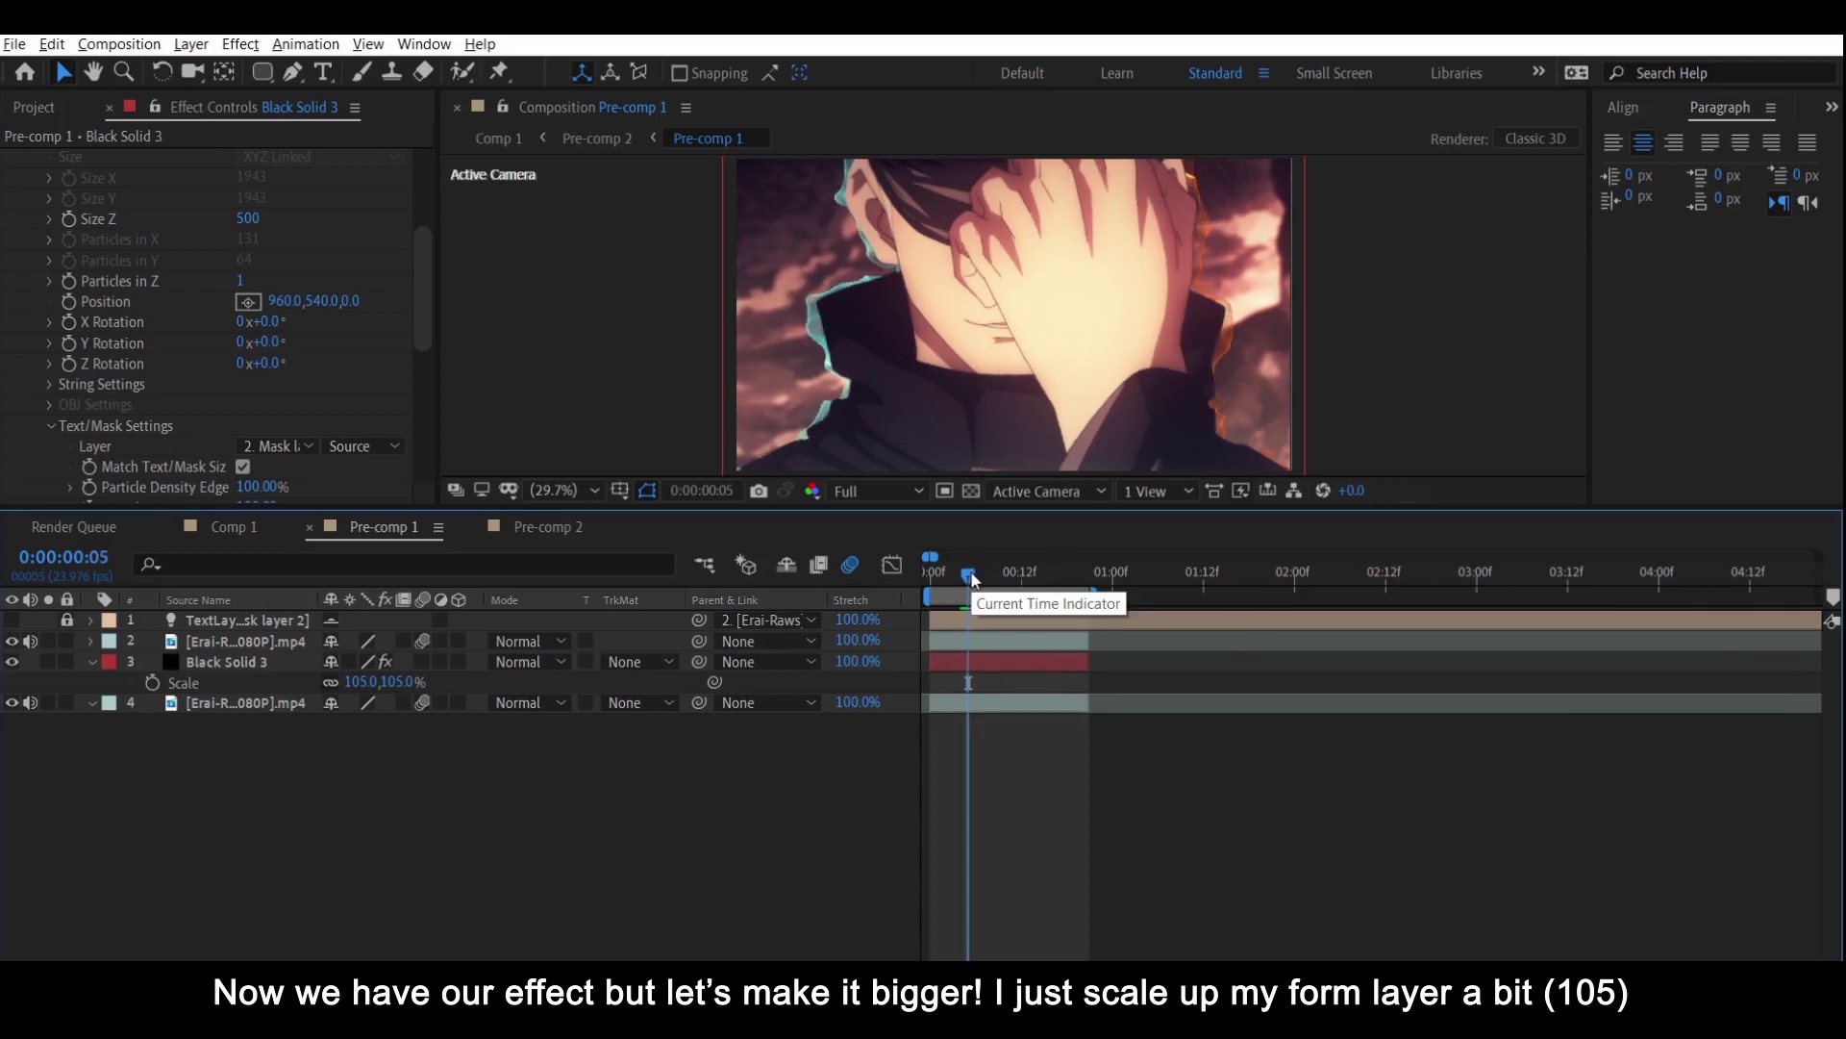